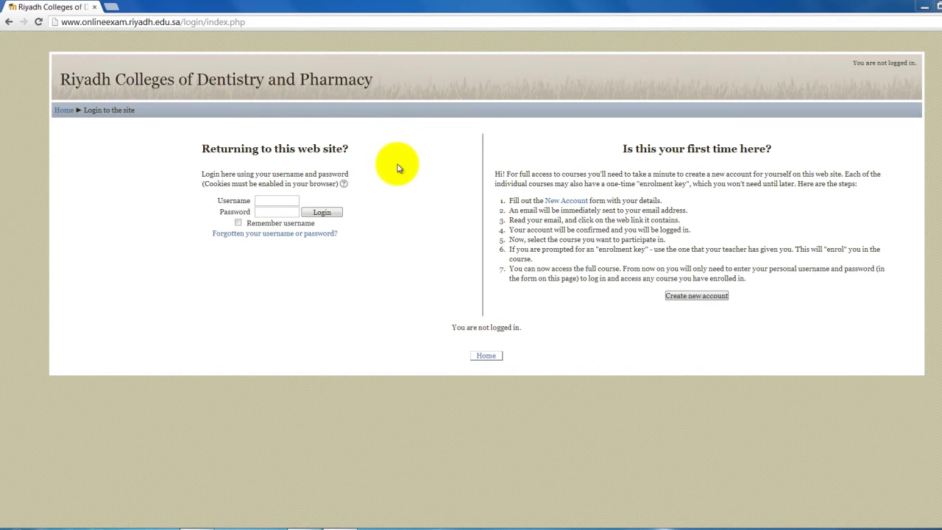
- Log in to the exam site with the teacher's username and account password
left_click(284, 200)
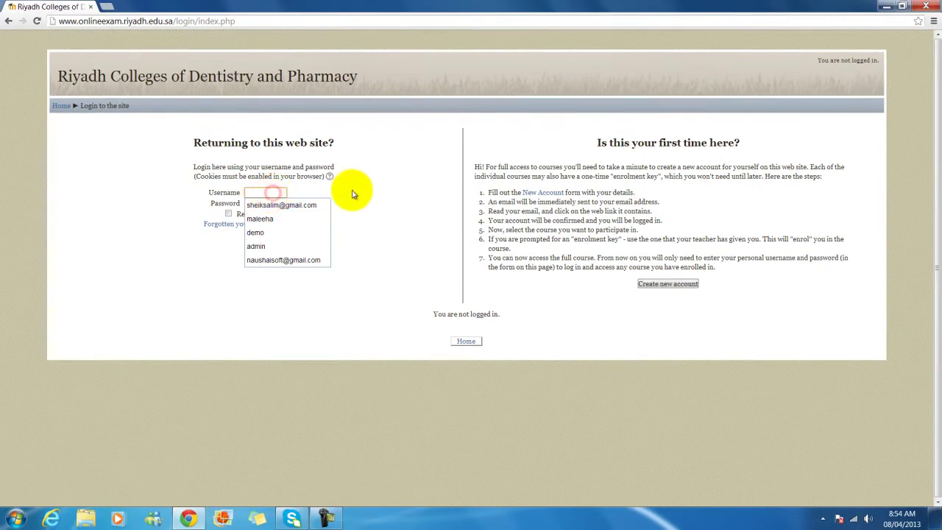
type("maleeha")
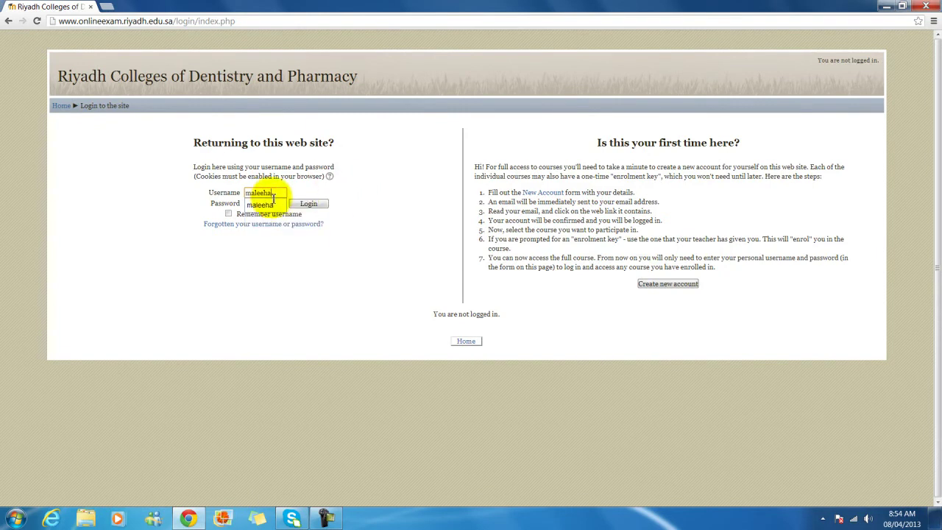
key("Tab")
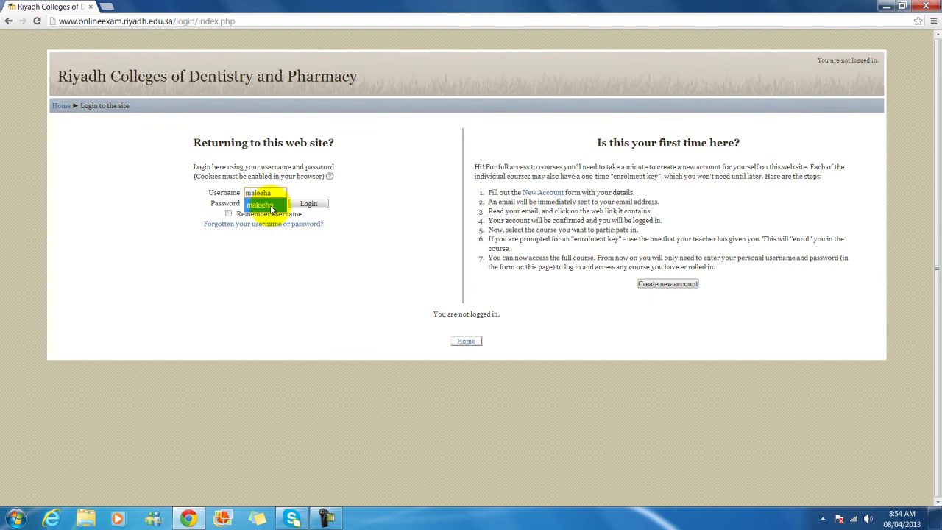
key("BackSpace")
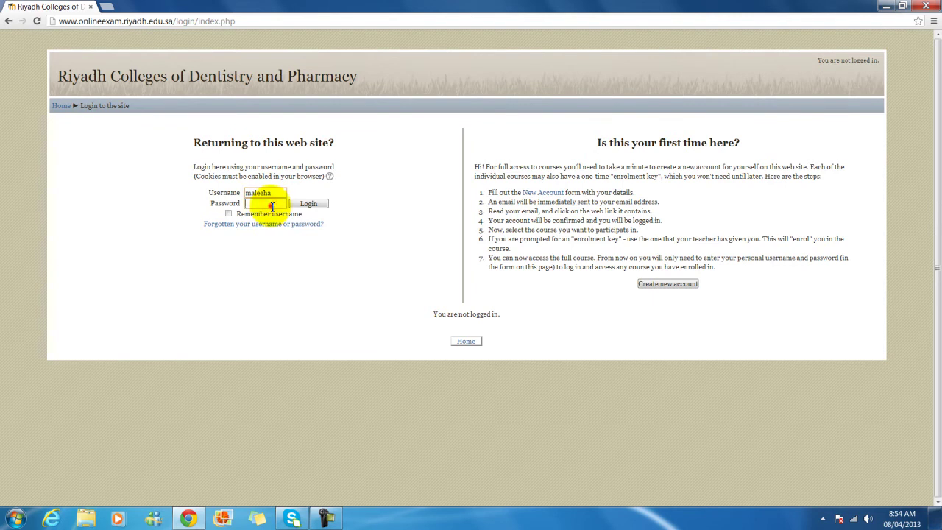
type("•••")
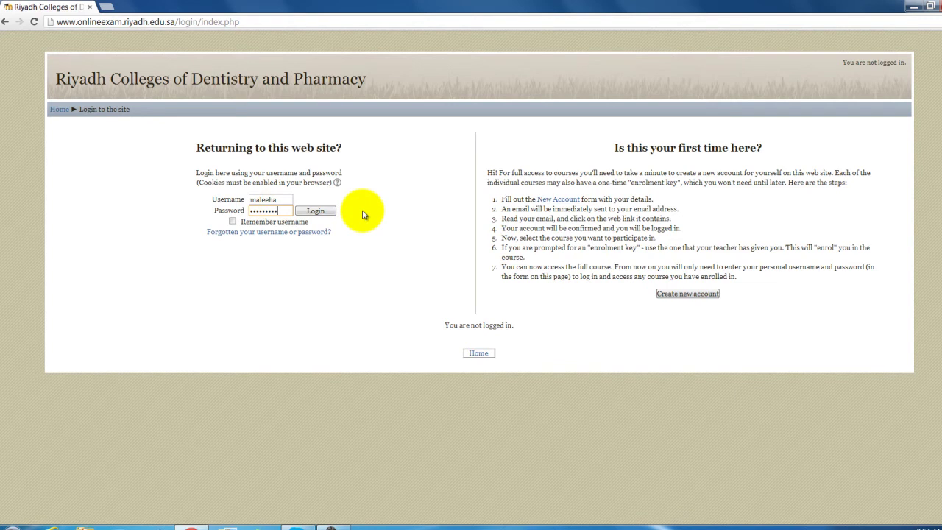
left_click(309, 211)
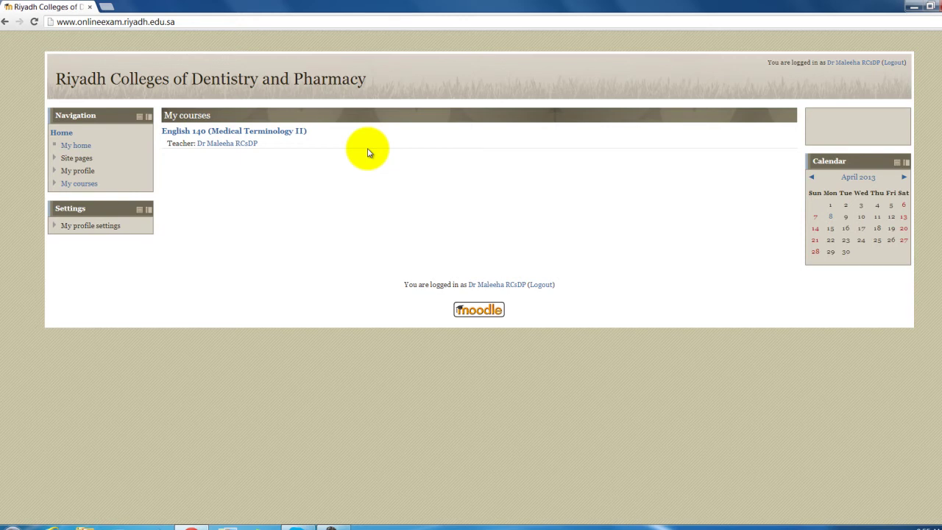
- Open the question bank of the English 140 (Medical Terminology II) course and check which question categories are available
left_click(290, 133)
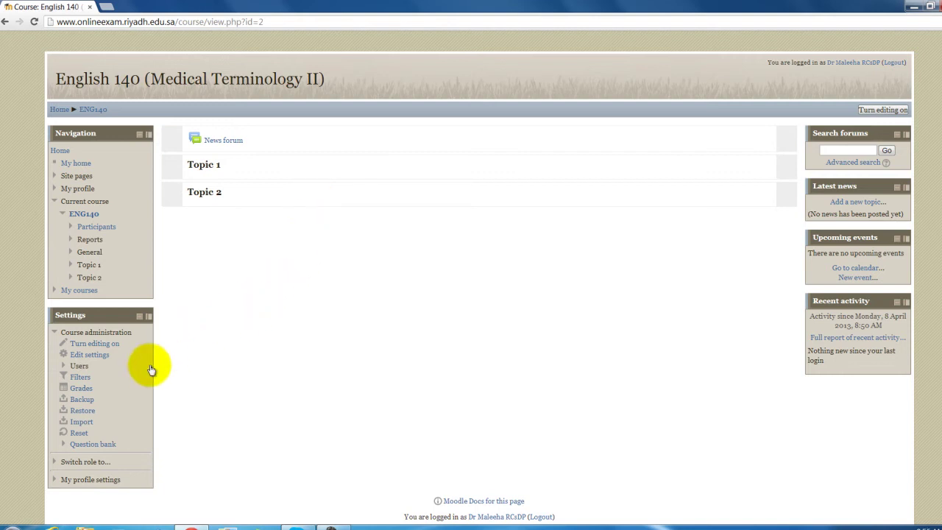
left_click(85, 445)
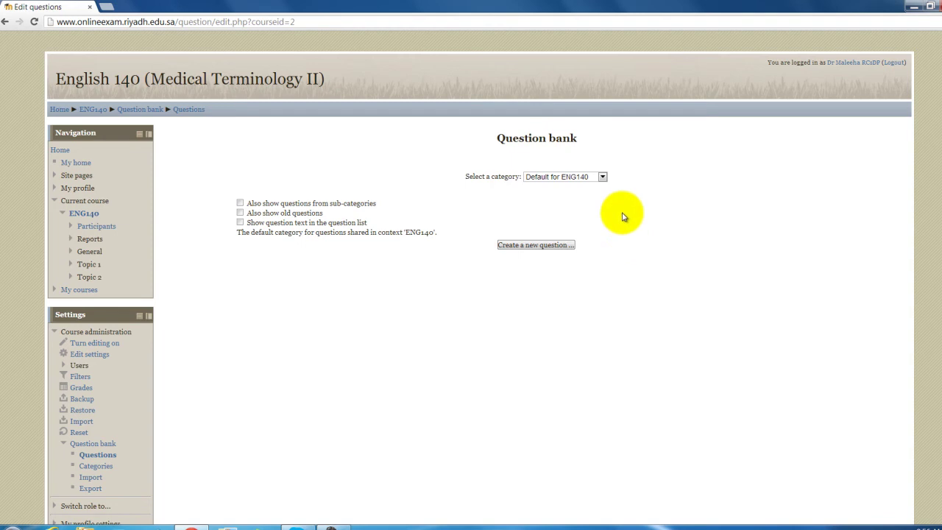
left_click(603, 180)
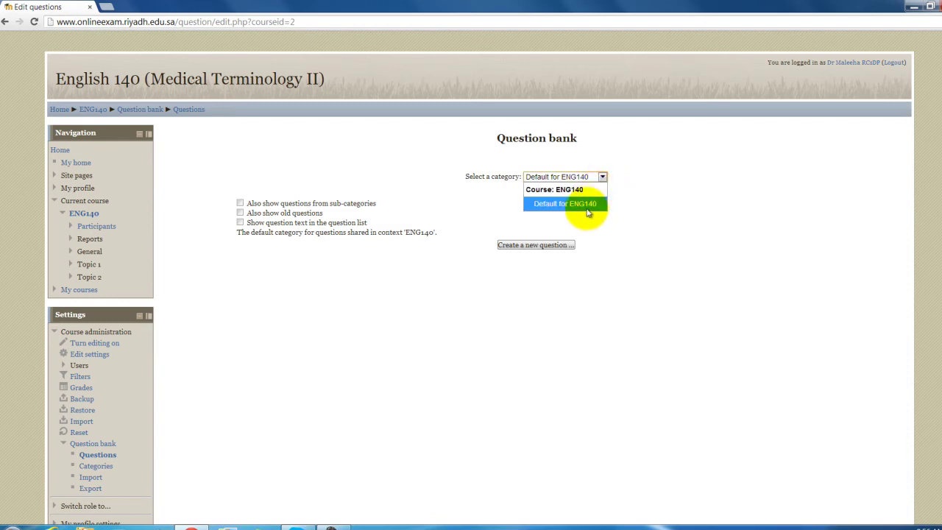
left_click(631, 203)
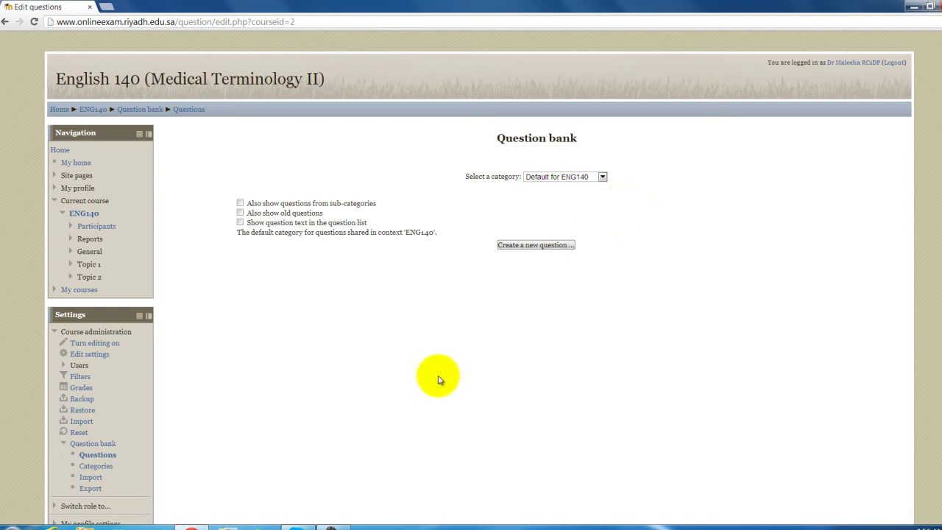
- In the question bank's categories, add a category named Simple under Default for ENG140 with the info "Below Average"
left_click(98, 470)
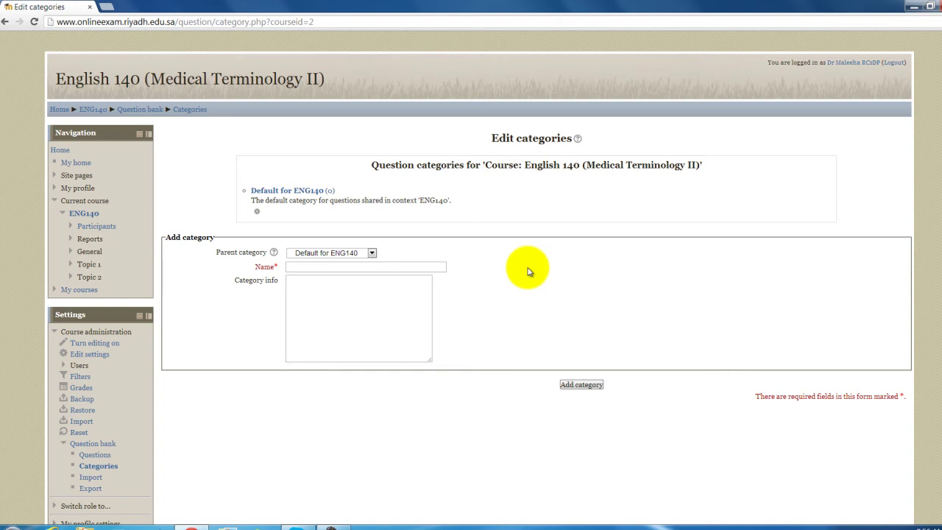
left_click(348, 266)
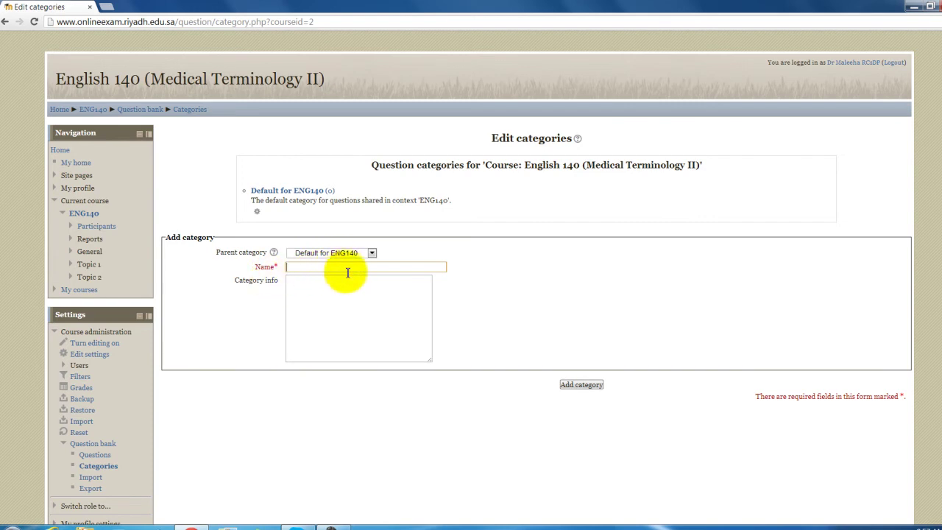
type("imple")
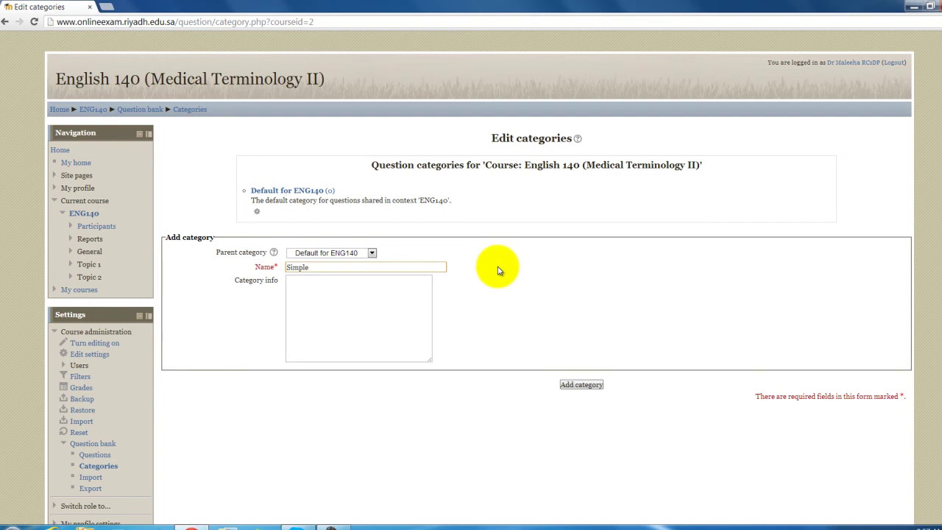
left_click(330, 290)
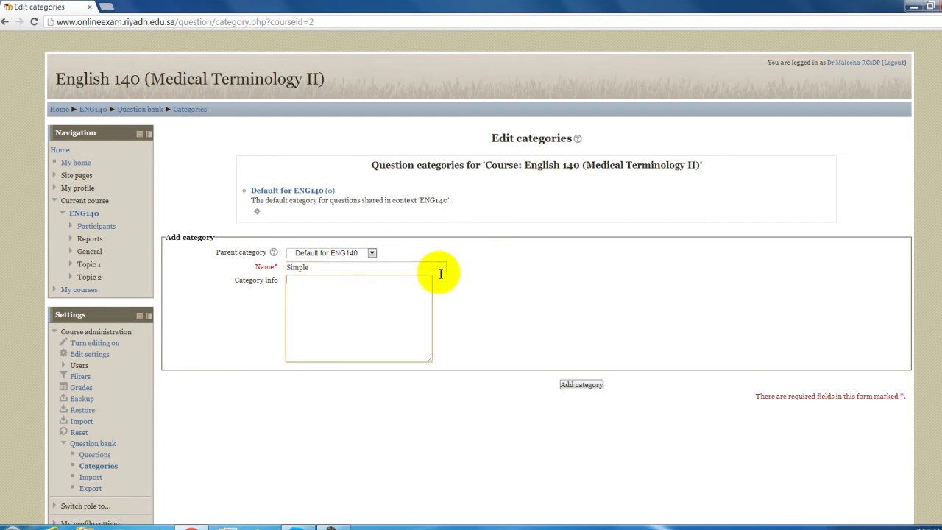
type("Below Average")
left_click(582, 386)
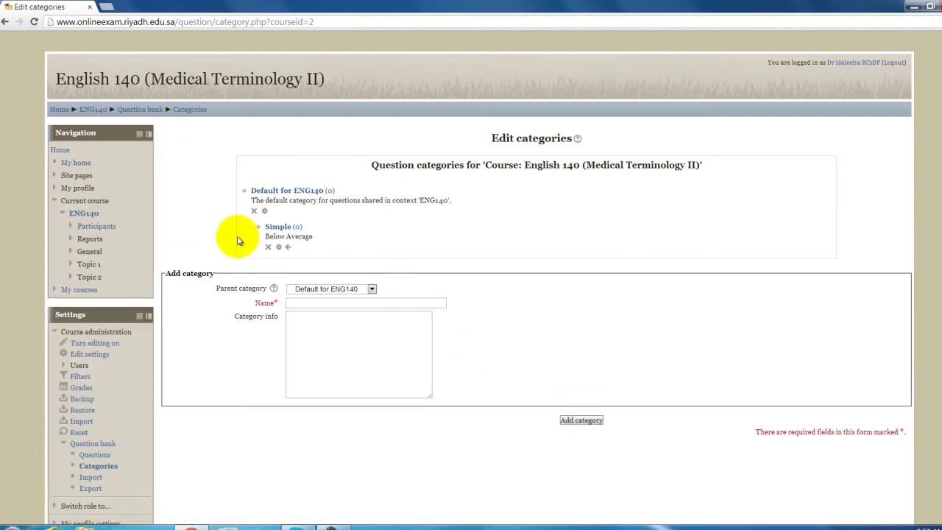
- Add a category named Moderate under Default for ENG140 with the info "Average"
left_click(302, 302)
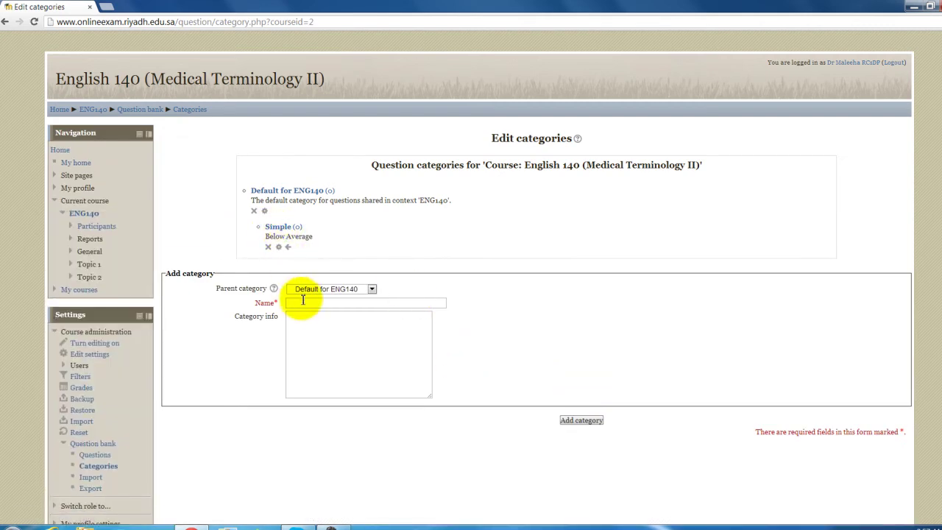
type("Mode")
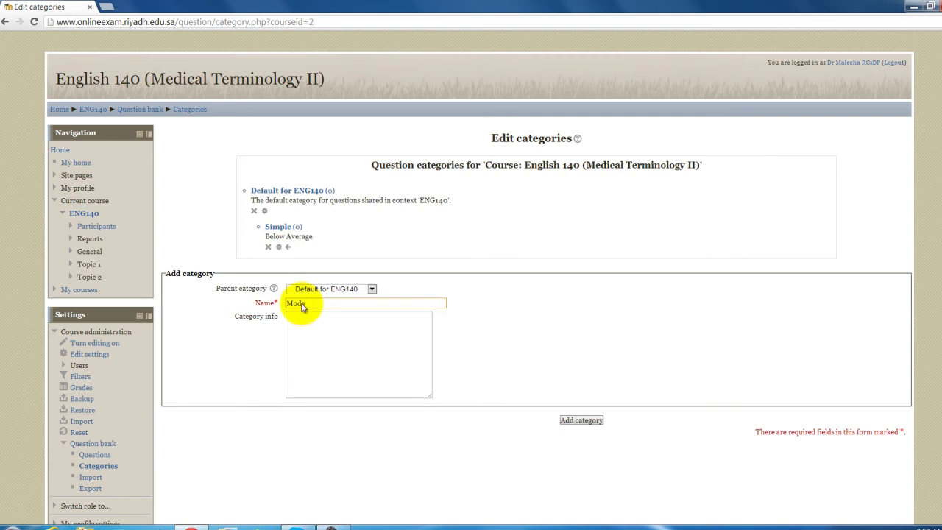
type("rarate")
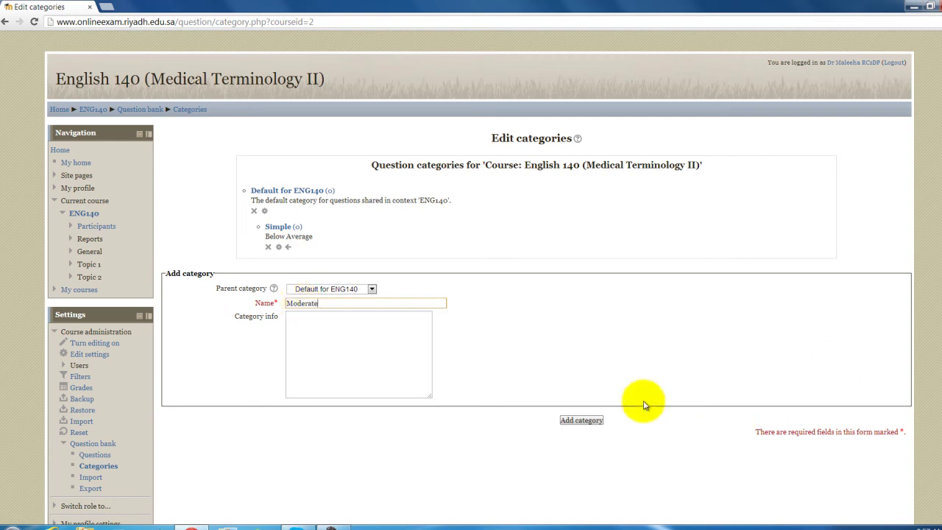
left_click(362, 335)
type("Average")
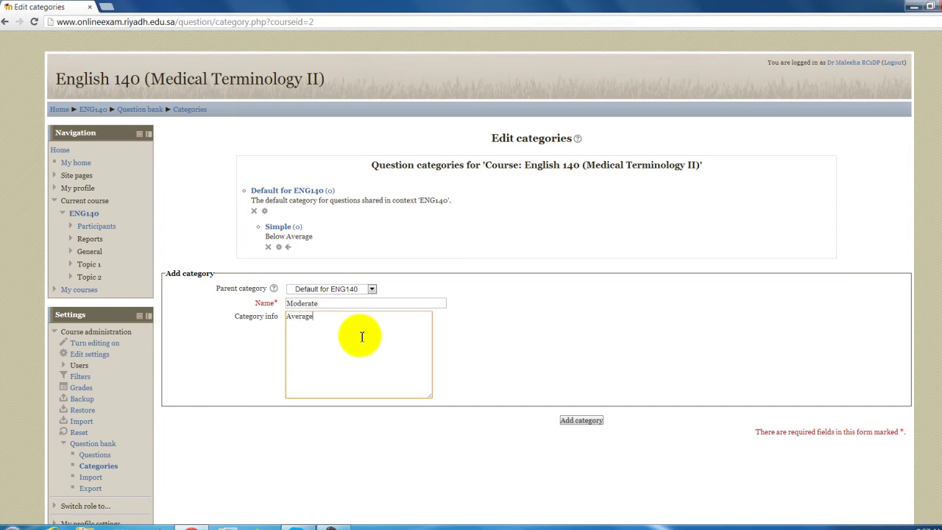
left_click(597, 421)
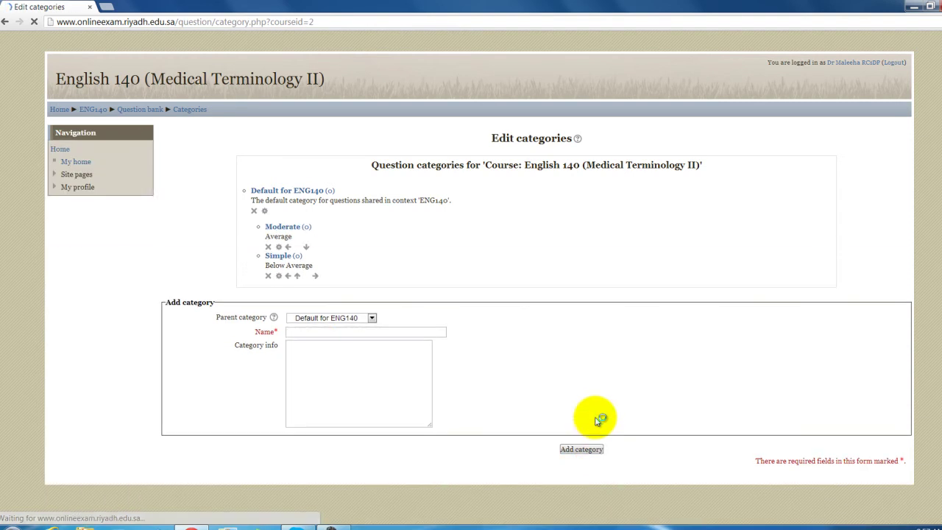
- Add a category named Complex under Default for ENG140 with the info "Above Average/Challenging"
left_click(309, 332)
type("Comp")
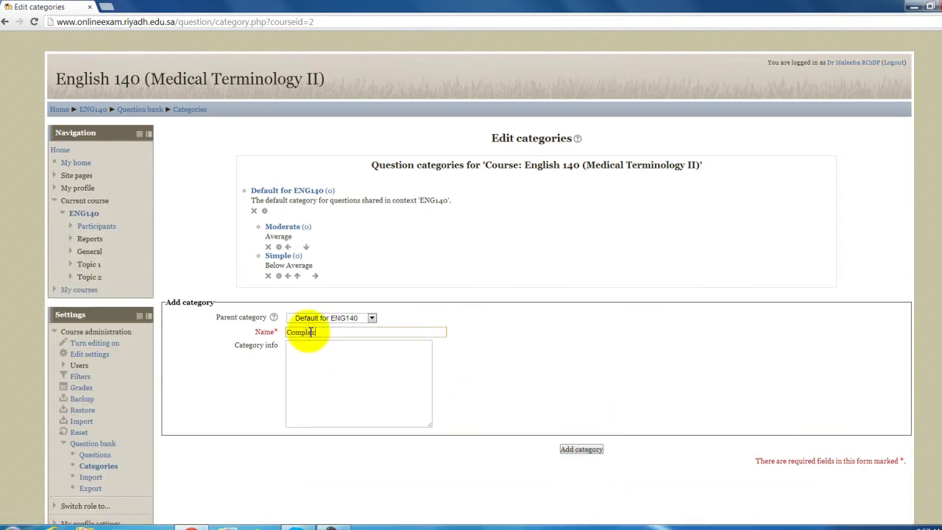
type("lex")
left_click(320, 358)
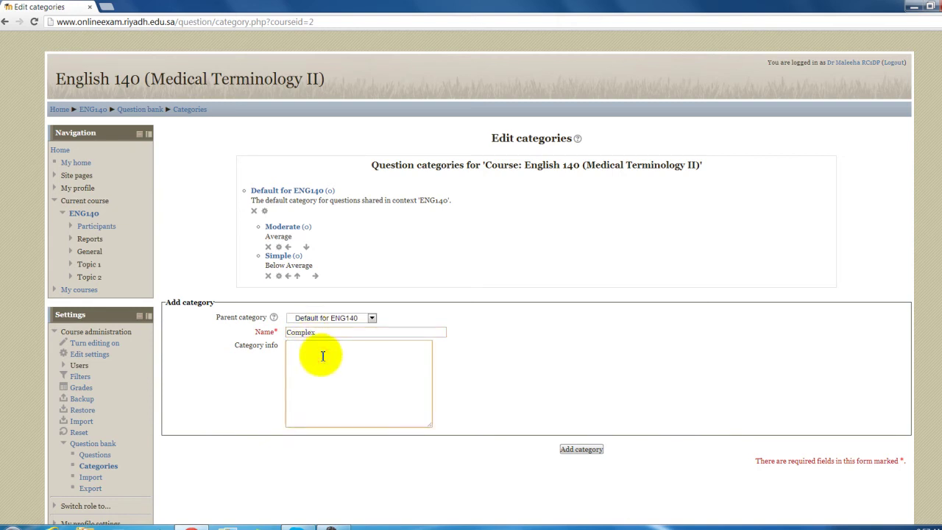
type("Av")
type("ove Average/Challenging")
left_click(582, 450)
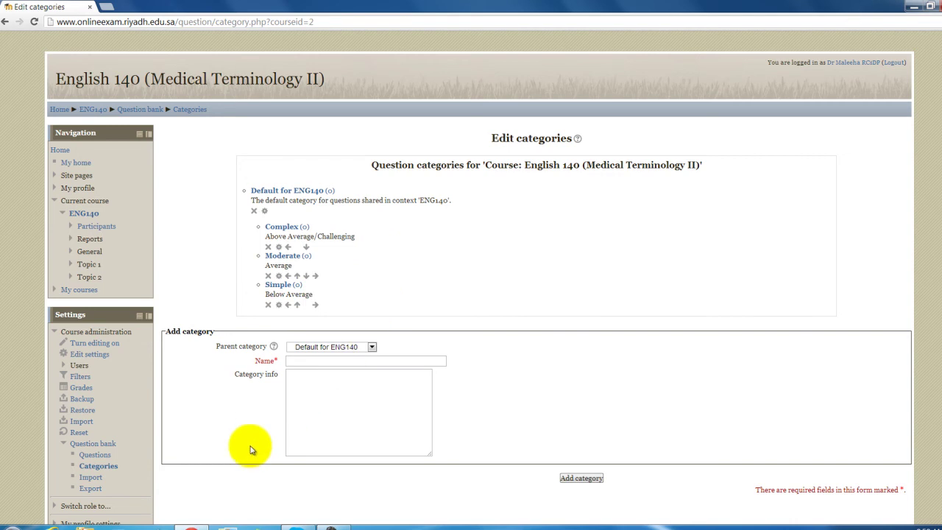
- Return to the question bank's questions and select the Simple category
left_click(101, 456)
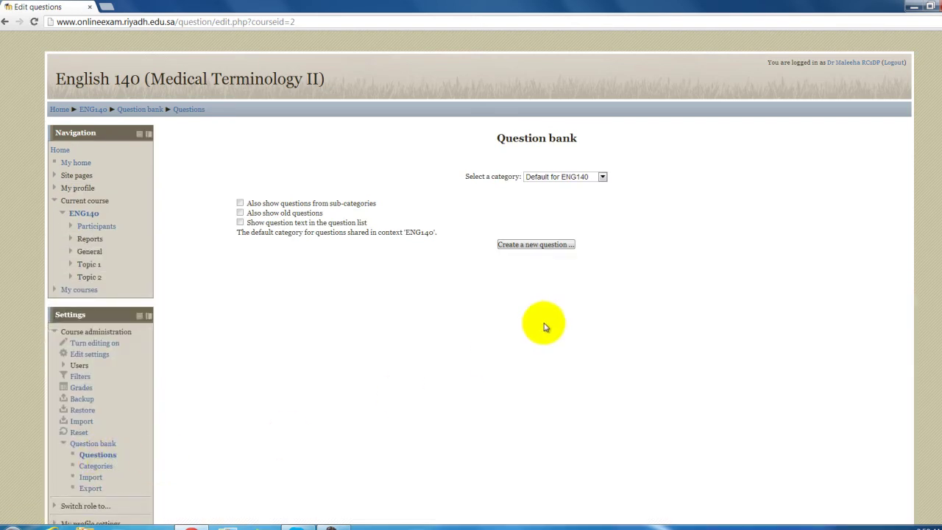
left_click(602, 177)
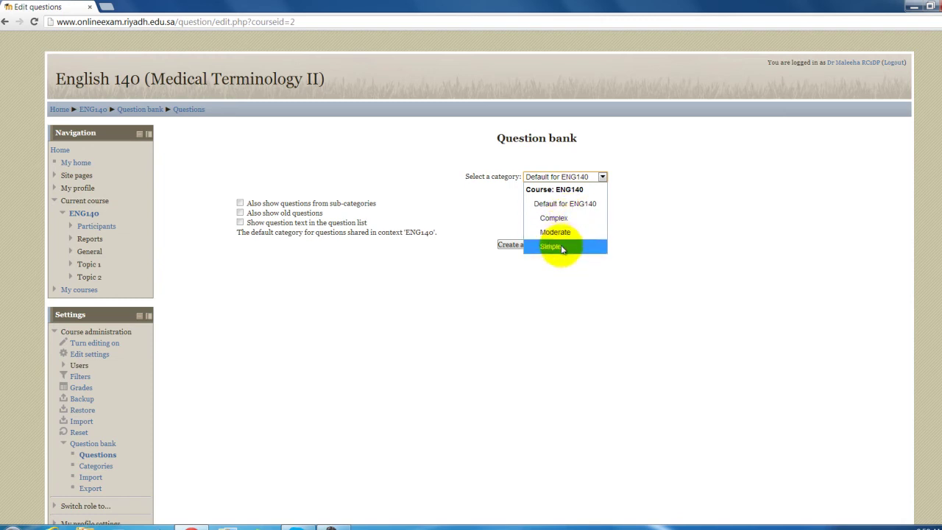
left_click(648, 216)
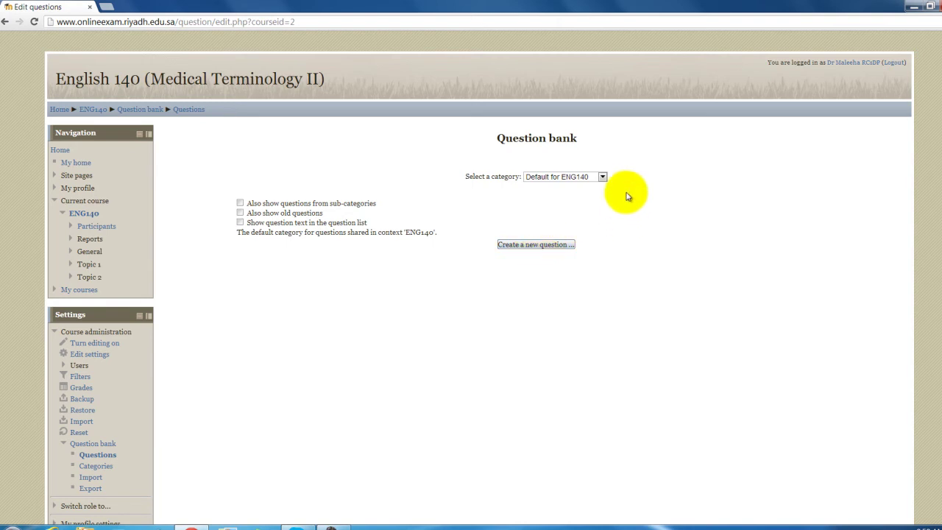
left_click(603, 176)
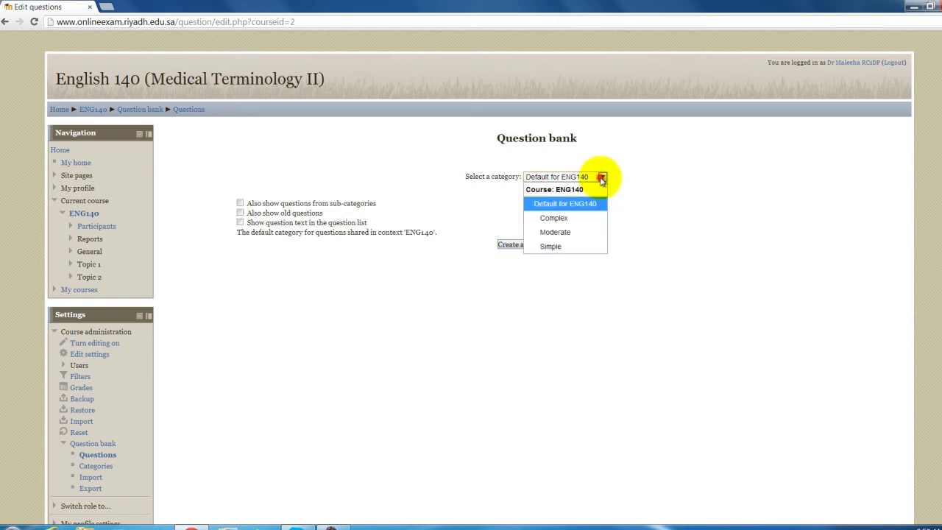
left_click(591, 251)
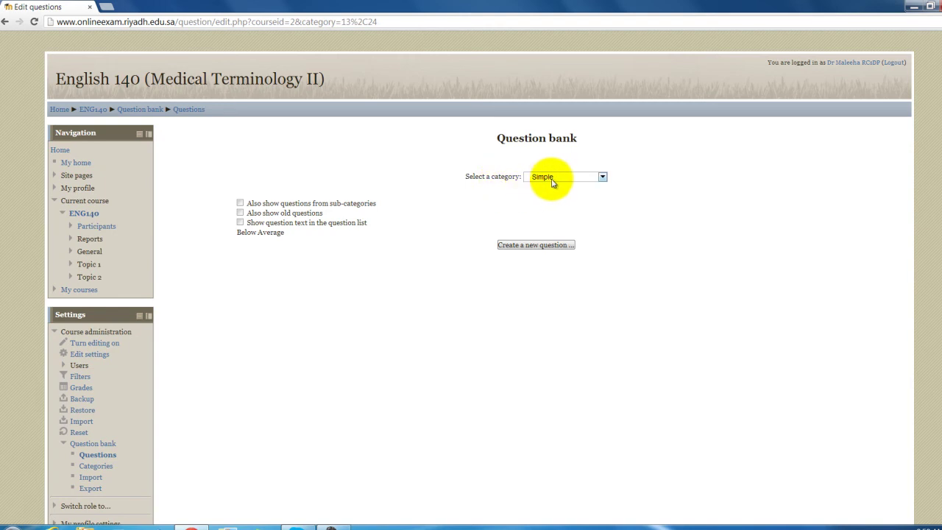
- Start creating a new Multiple choice question in the selected category
left_click(530, 246)
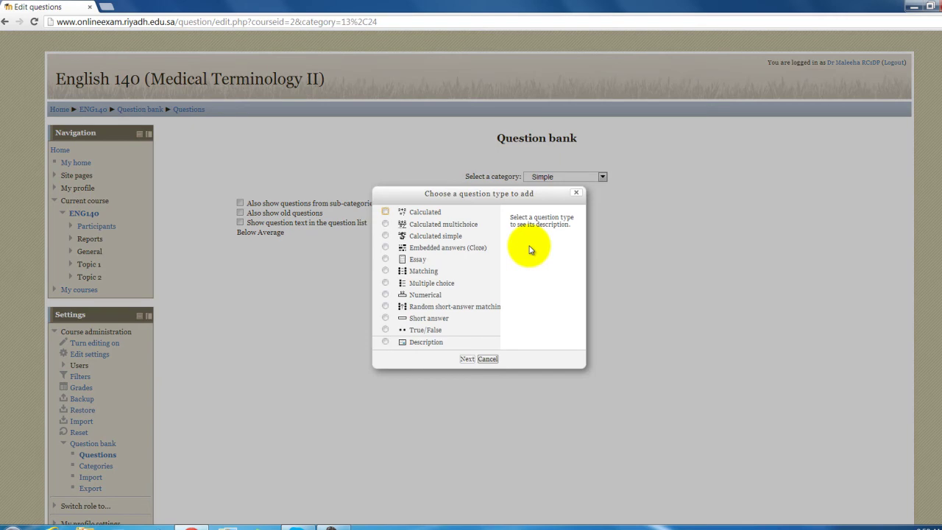
left_click(388, 283)
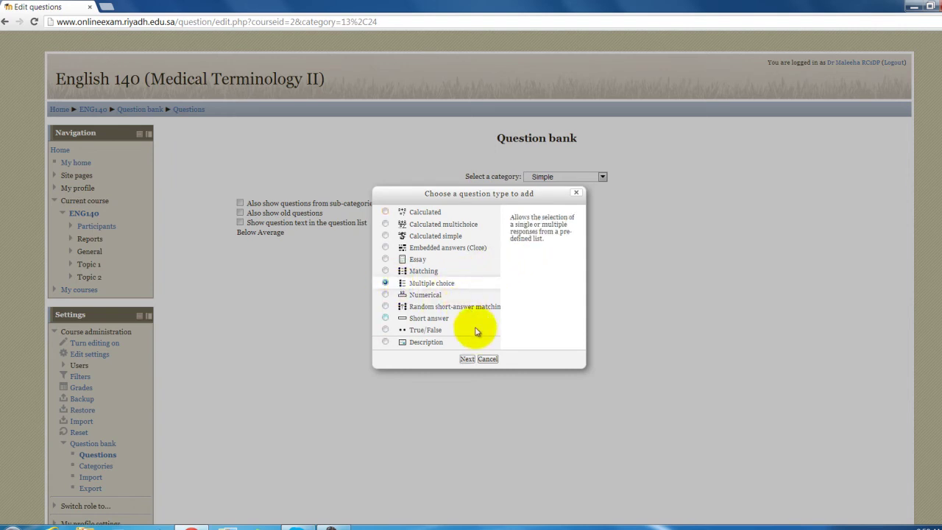
left_click(467, 360)
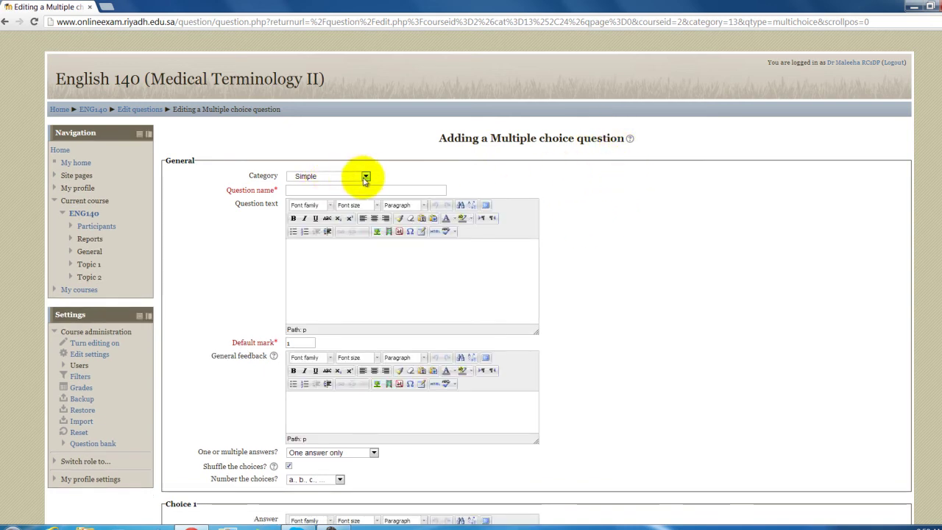
- Choose Simple as the question's category and name the question "What is the capital of Saudi Arabia?"
left_click(366, 178)
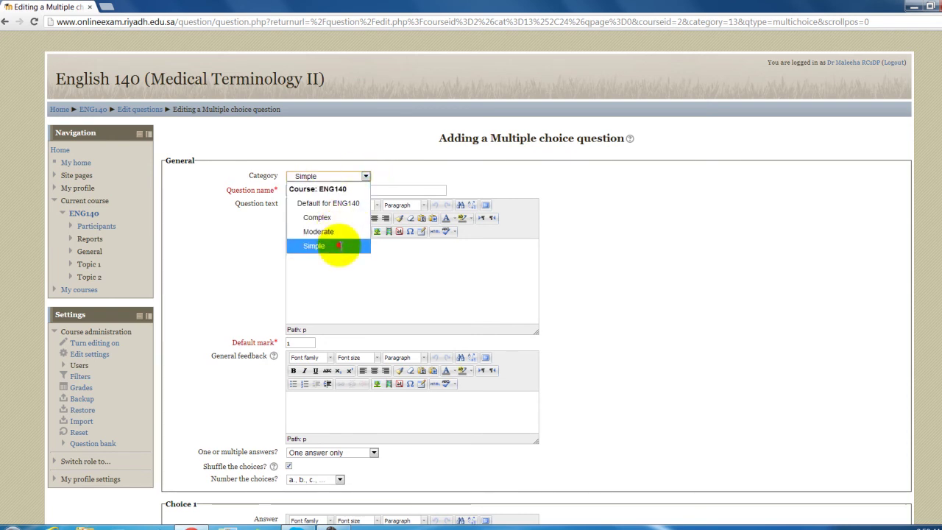
left_click(340, 248)
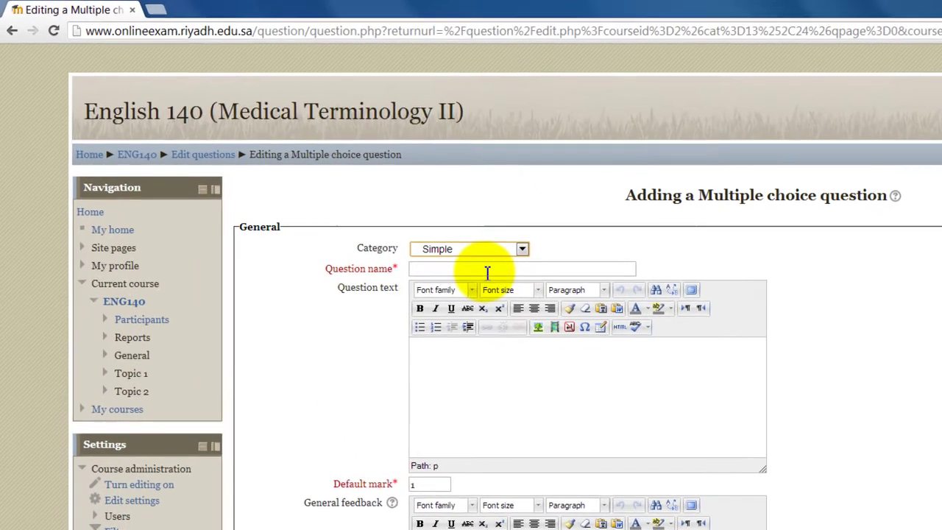
left_click(486, 271)
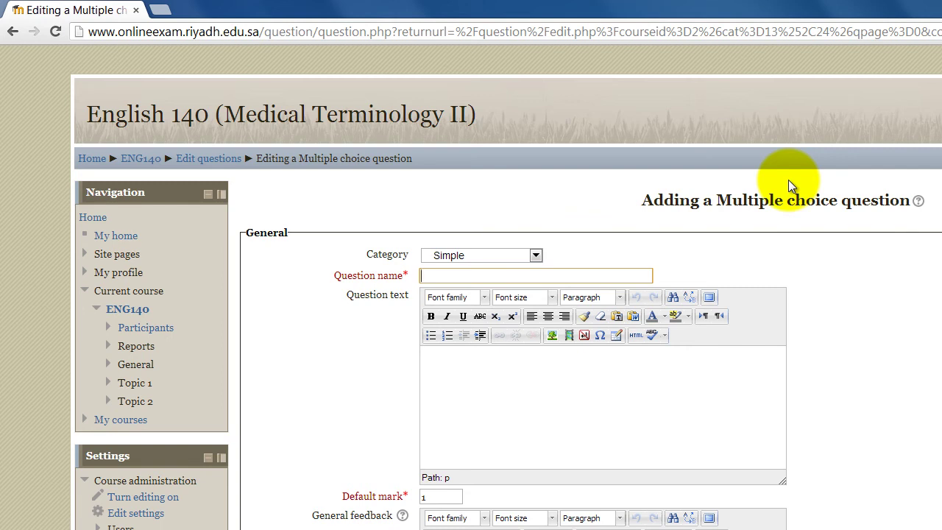
type("What is the capital of Saudi Arabia?")
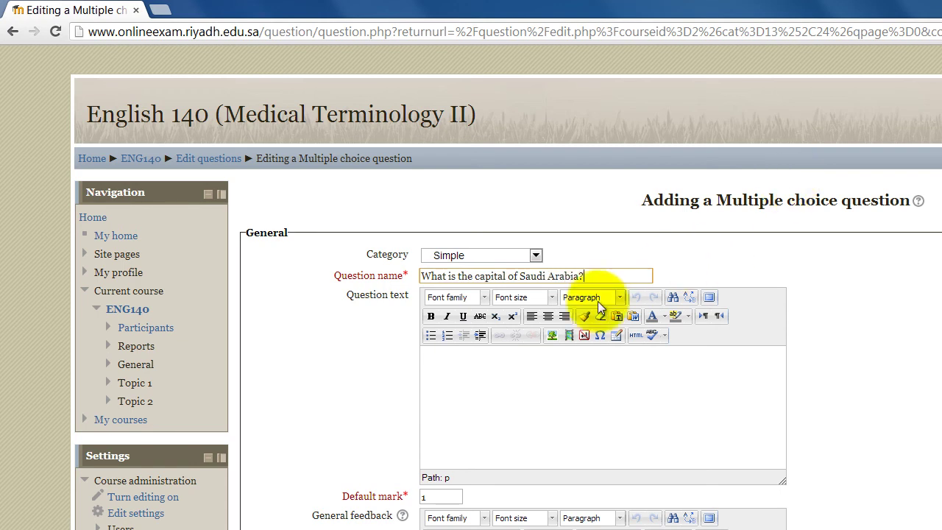
- Copy the question name "What is the capital of Saudi Arabia?" into the question text
left_click_drag(598, 275, 422, 302)
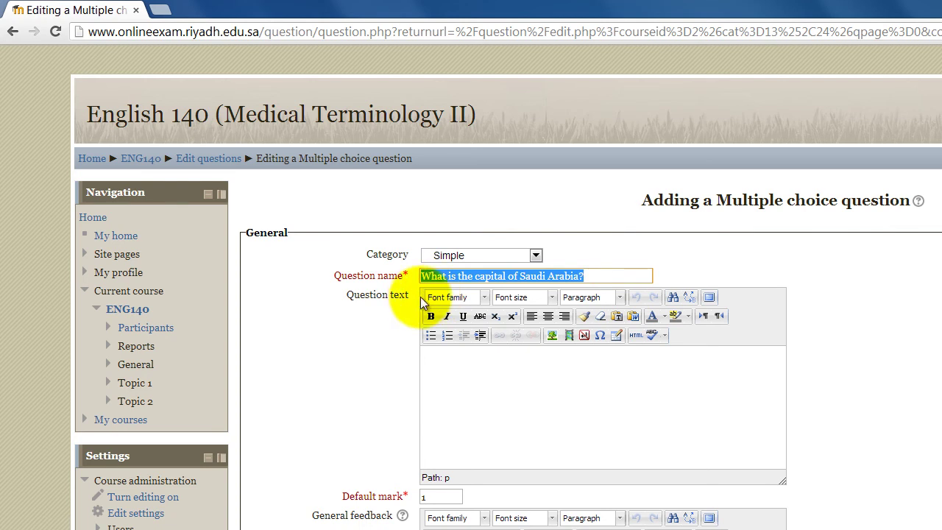
right_click(463, 278)
left_click(499, 377)
left_click(499, 377)
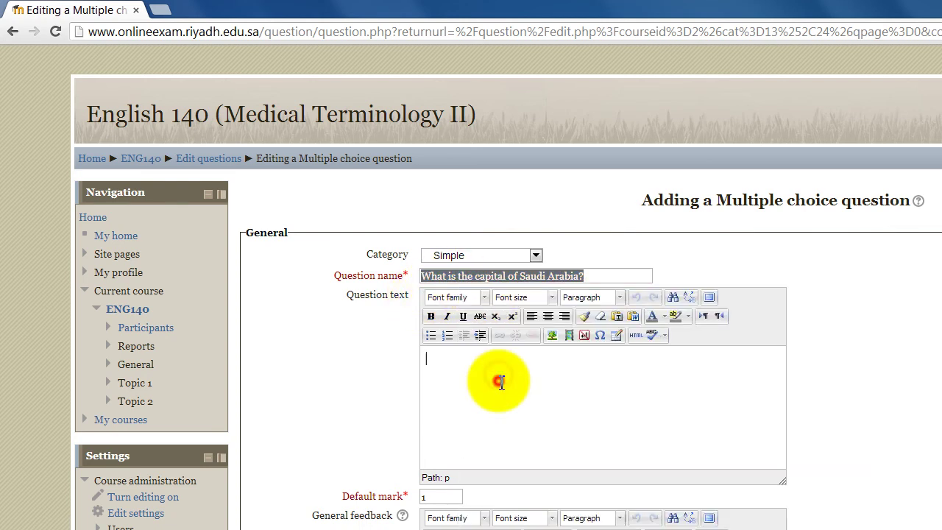
key("ctrl+v")
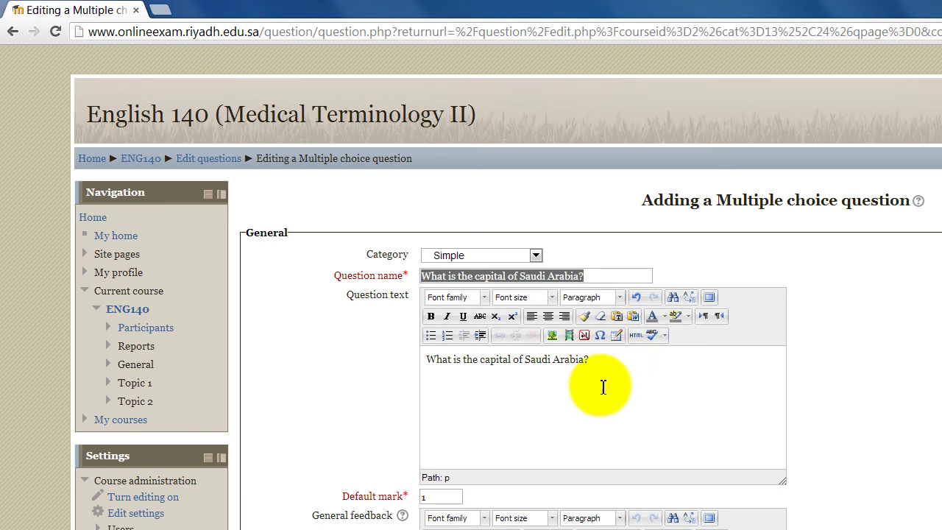
- Upload Desert.jpg from Sample Pictures as an image for the question text
left_click(552, 337)
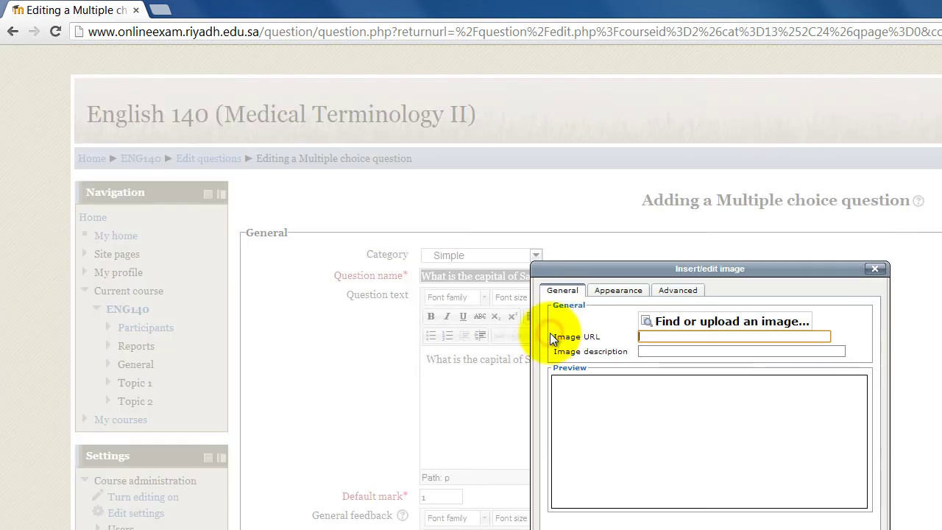
left_click(671, 321)
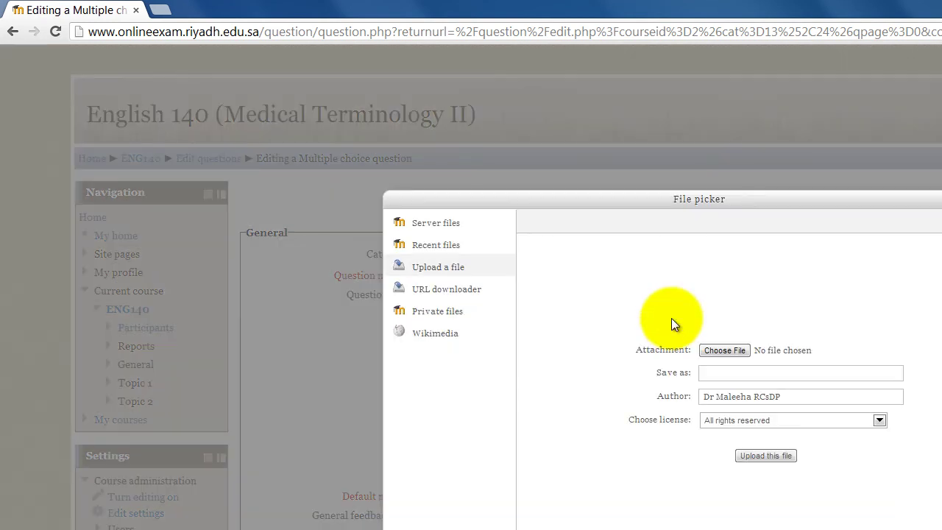
left_click(724, 351)
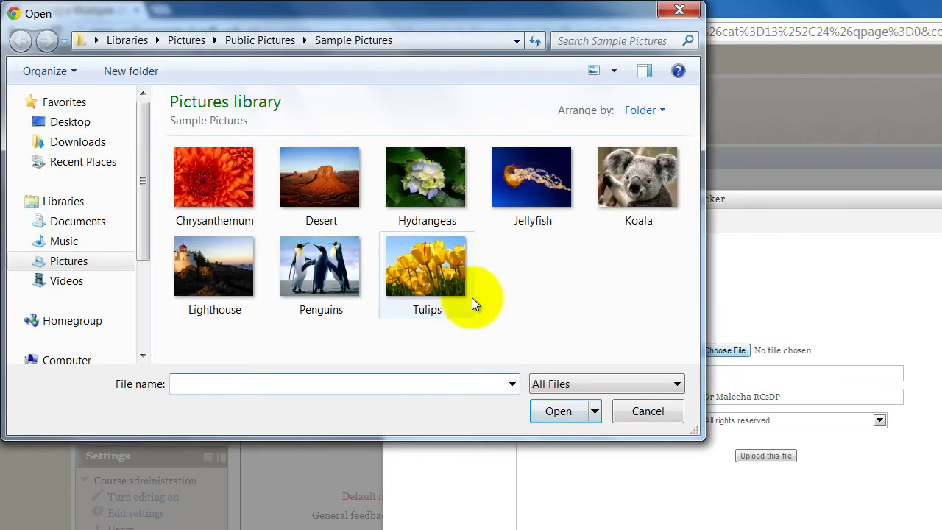
left_click(307, 184)
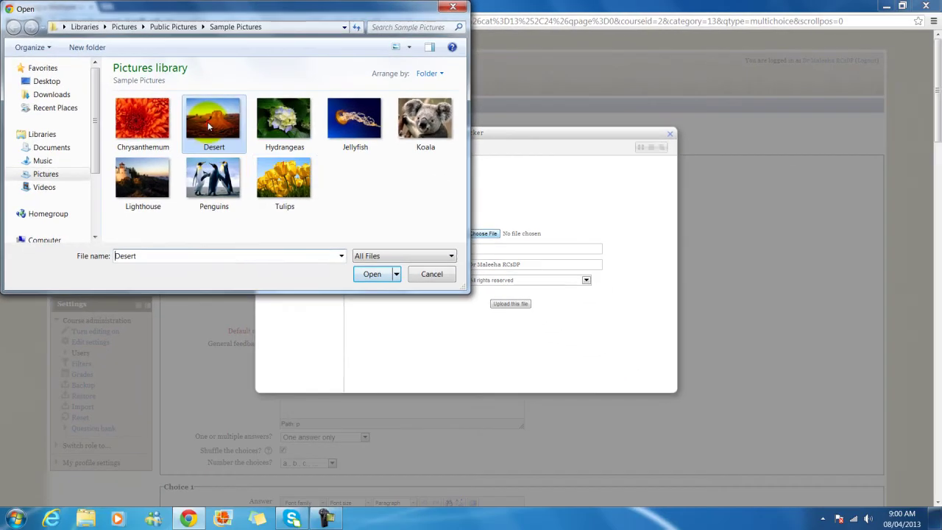
left_click(367, 273)
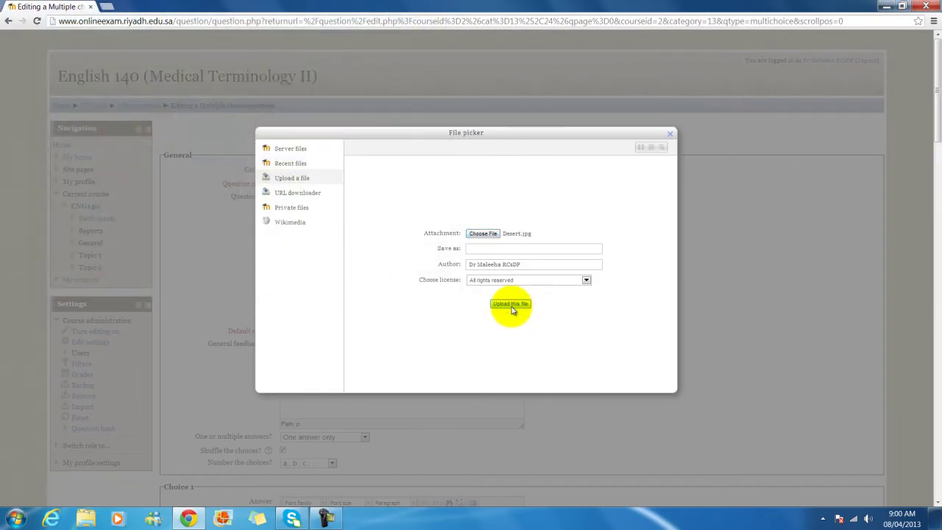
left_click(512, 305)
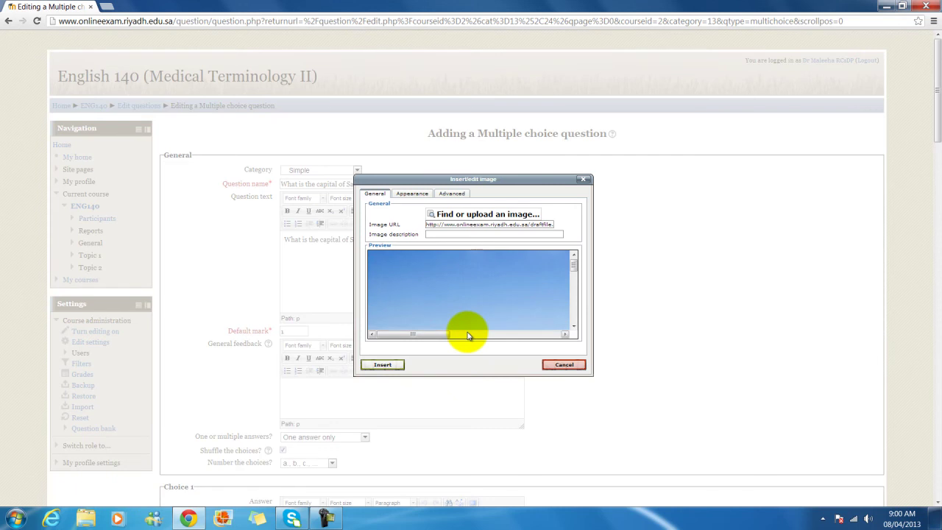
- Insert the uploaded desert image into the question text without an image description and check it in the editor
left_click_drag(424, 335, 488, 335)
mouse_move(573, 268)
left_mouse_down()
mouse_move(575, 313)
mouse_move(573, 269)
left_mouse_up()
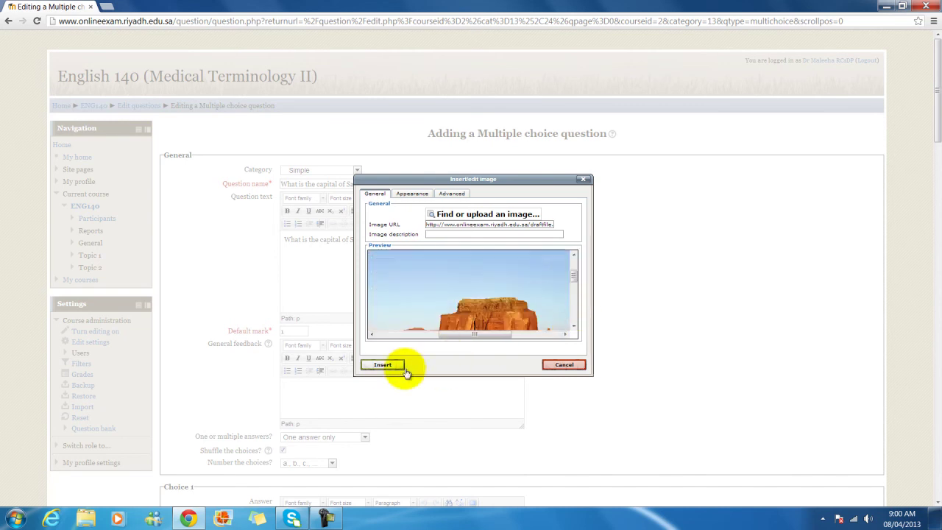
left_click(382, 365)
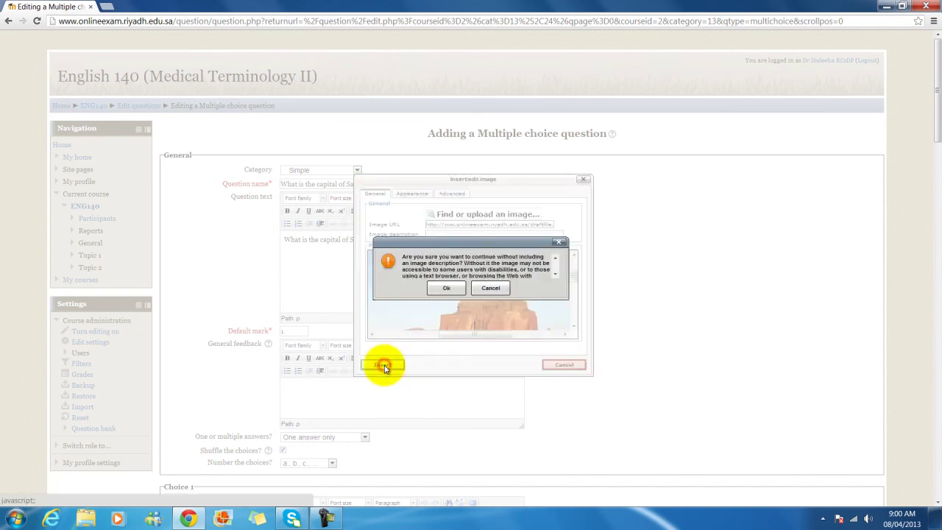
left_click(447, 287)
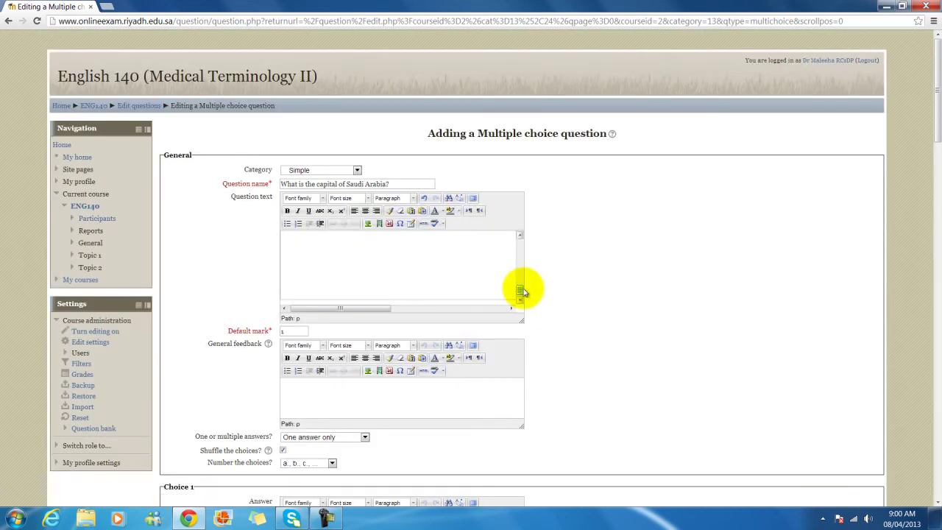
left_click_drag(522, 292, 518, 245)
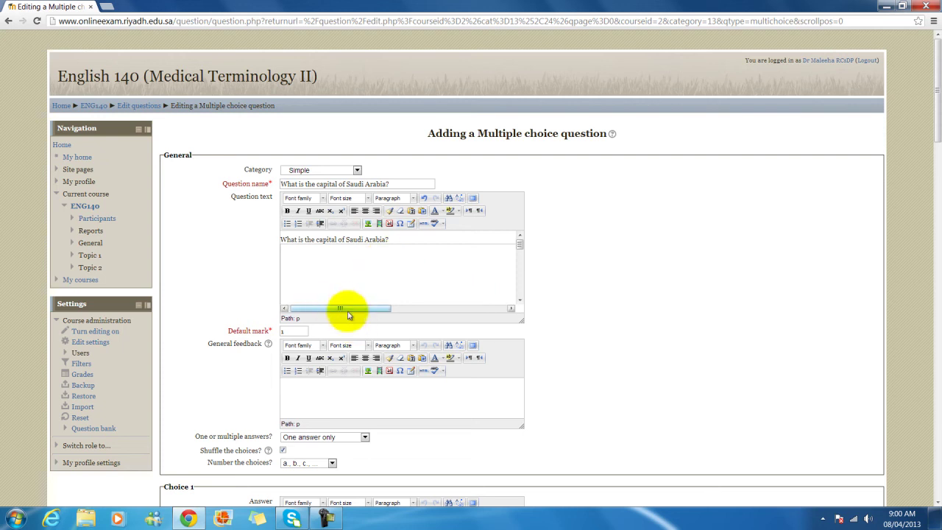
scroll(328, 308, "down", 2)
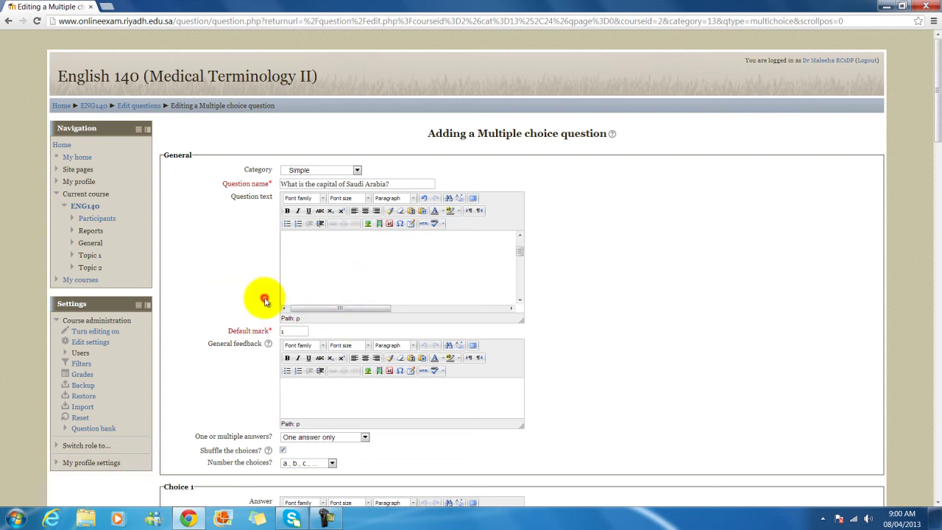
- Set the question's default mark to 0.5 and have its choices shuffled
scroll(265, 300, "down", 1)
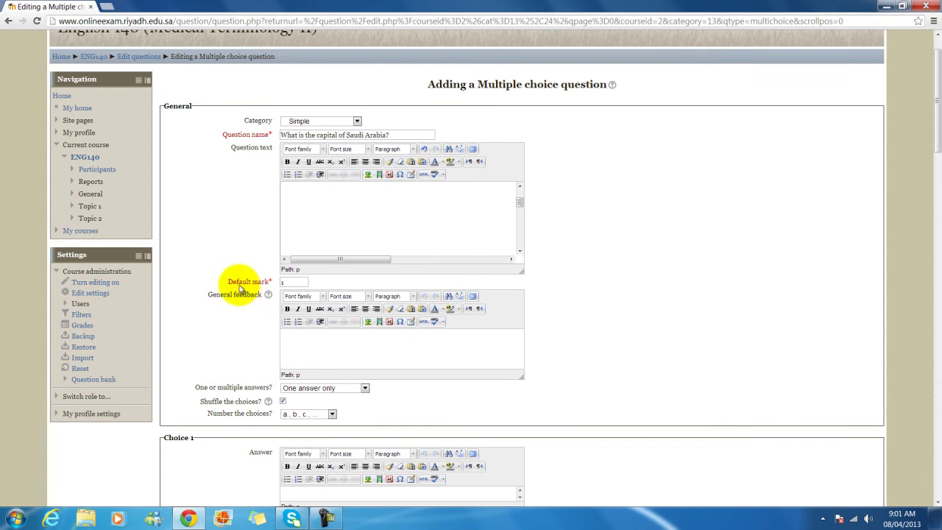
left_click(292, 282)
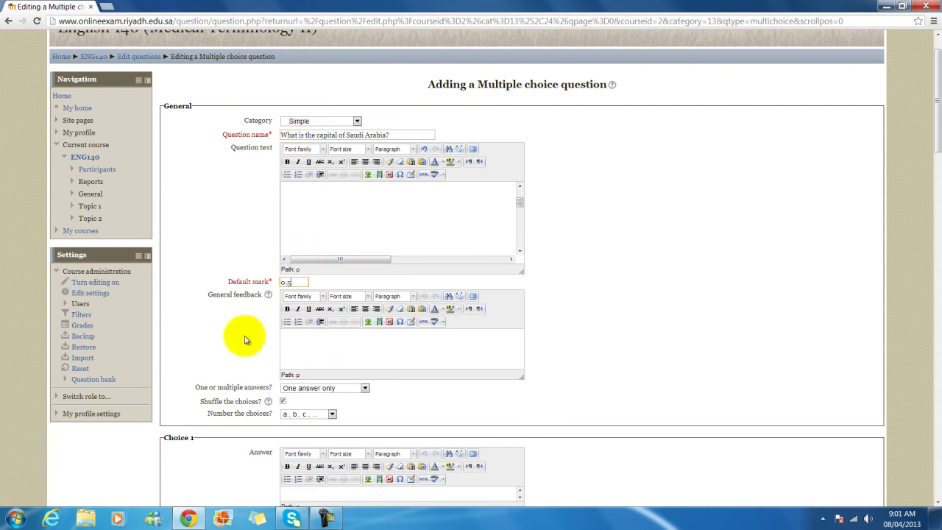
scroll(245, 340, "down", 1)
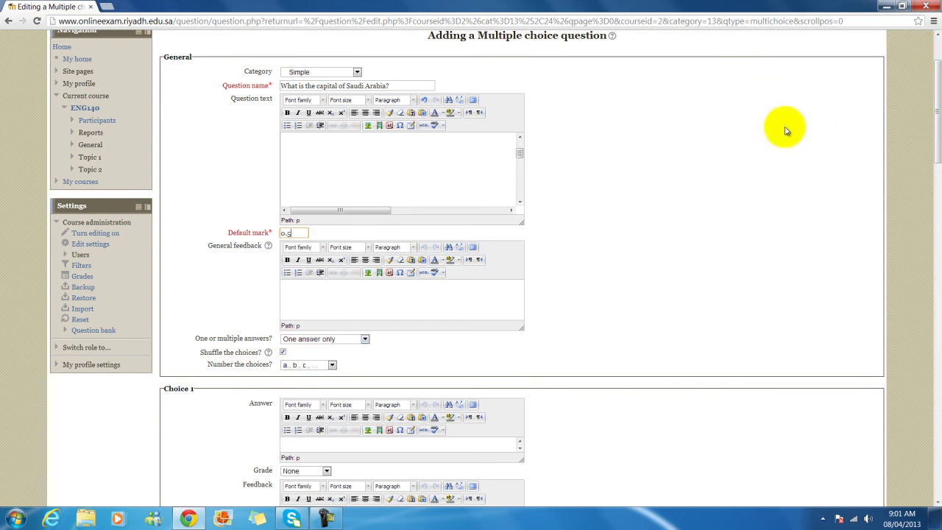
scroll(333, 346, "down", 1)
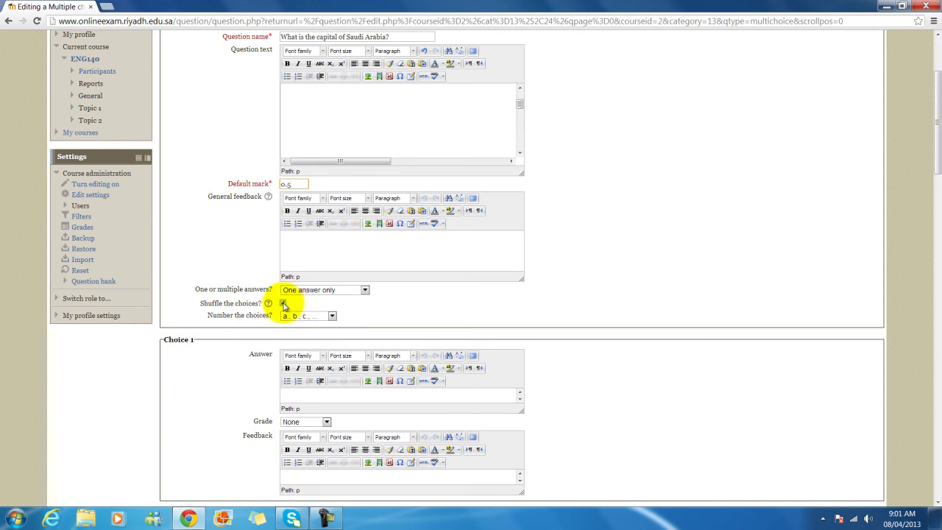
left_click(284, 304)
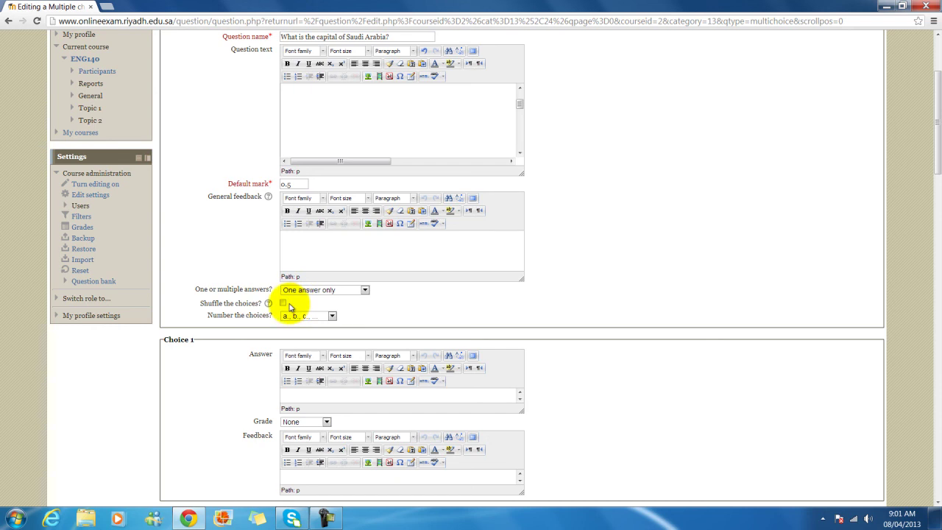
left_click(285, 304)
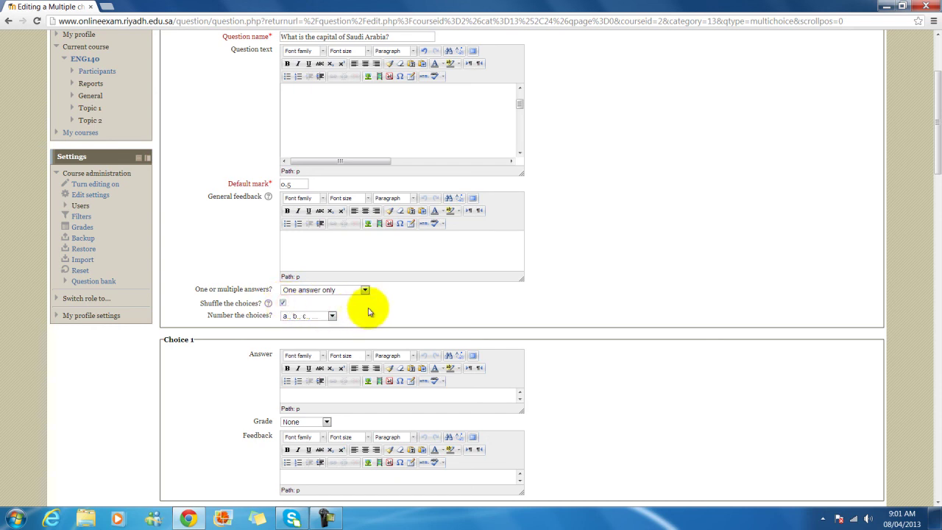
- Enter Riyadh as the answer of Choice 1 and set its grade to 100%
scroll(372, 313, "down", 3)
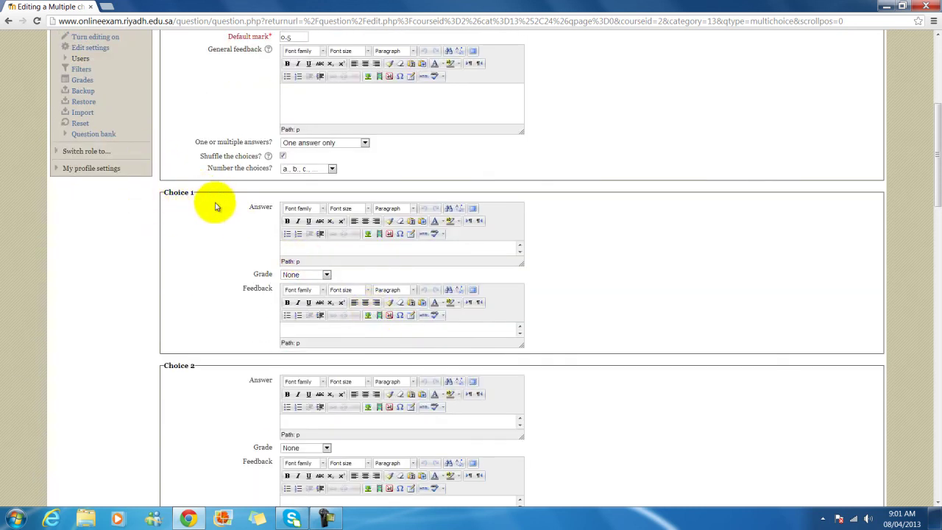
scroll(226, 254, "up", 1)
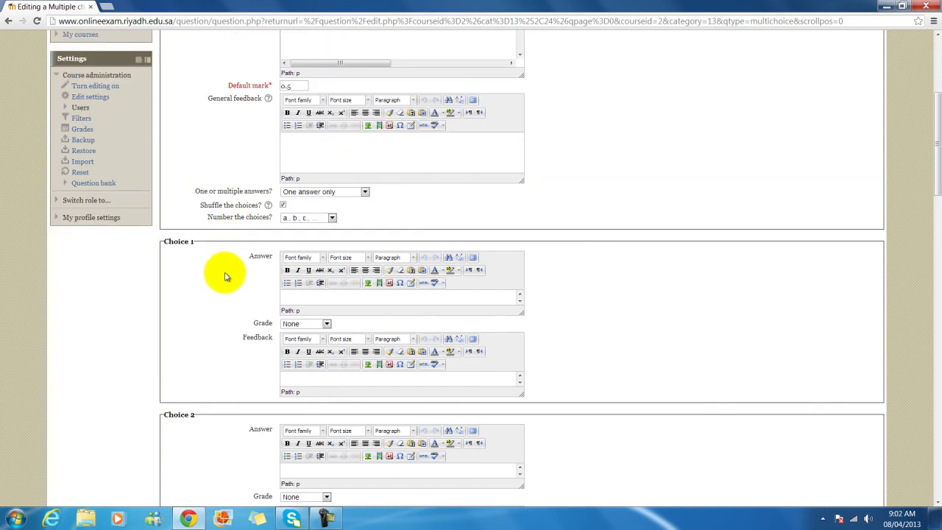
scroll(221, 273, "down", 5)
scroll(228, 280, "down", 5)
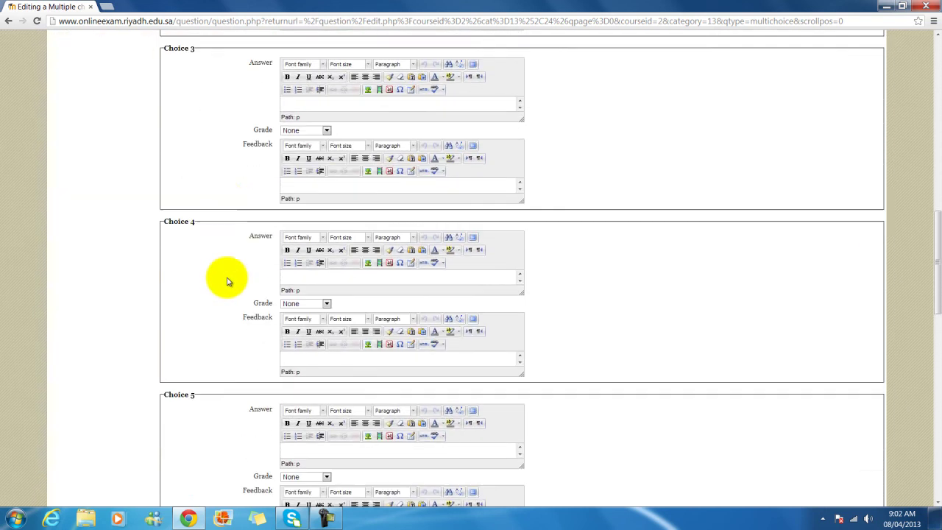
scroll(268, 284, "up", 3)
scroll(268, 283, "up", 7)
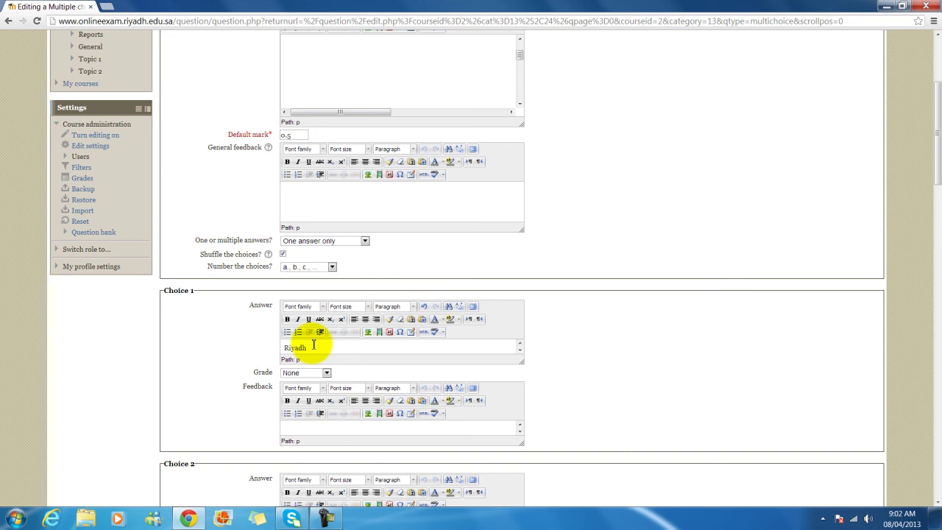
scroll(314, 346, "down", 1)
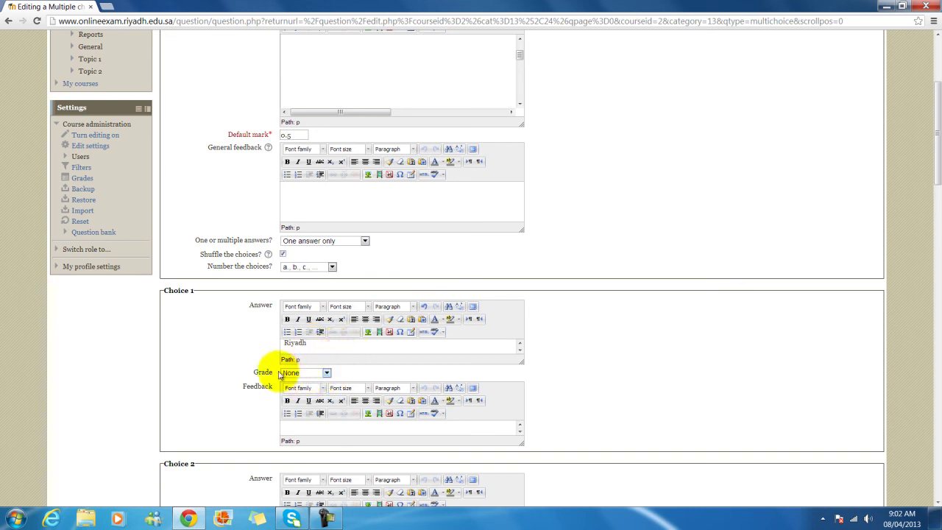
left_click(326, 372)
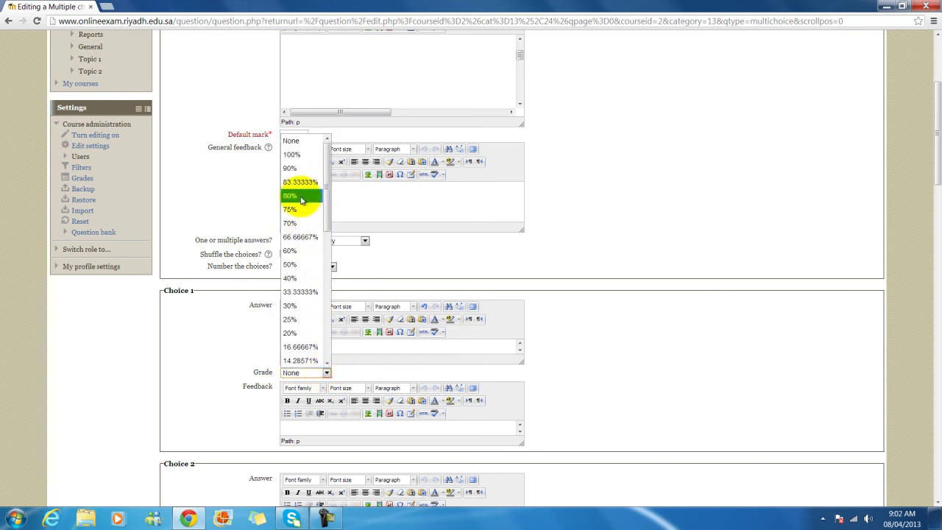
left_click(290, 156)
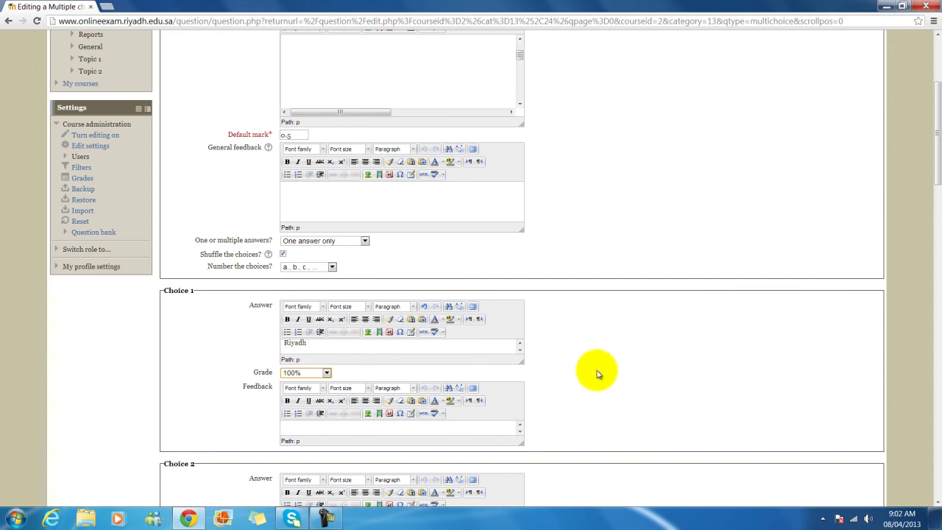
- Enter Jeddah, Dammam and Madinah as the answers of Choices 2, 3 and 4
scroll(604, 376, "down", 2)
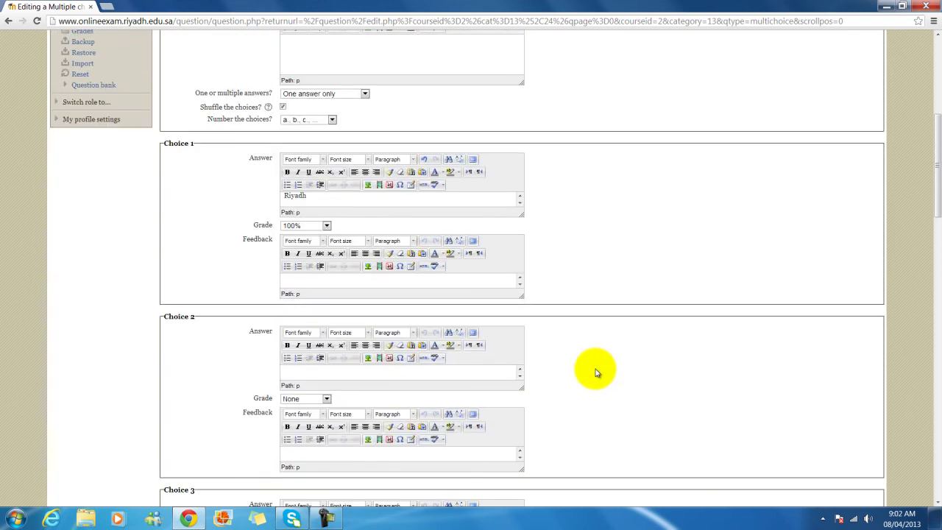
scroll(596, 373, "down", 1)
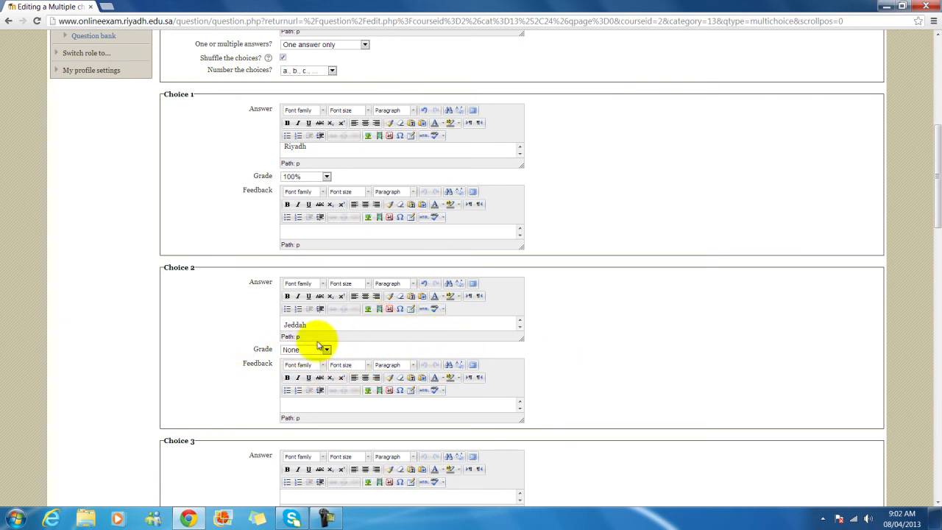
scroll(399, 348, "down", 2)
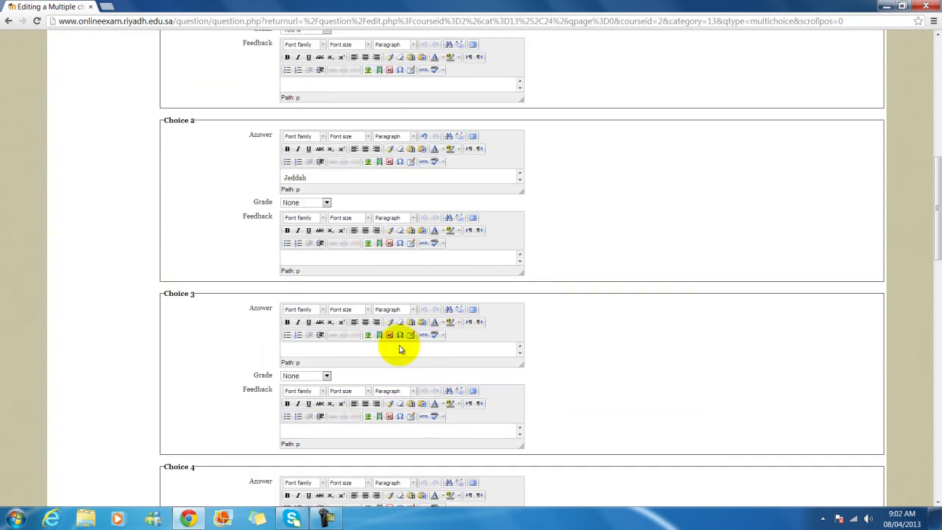
left_click(324, 351)
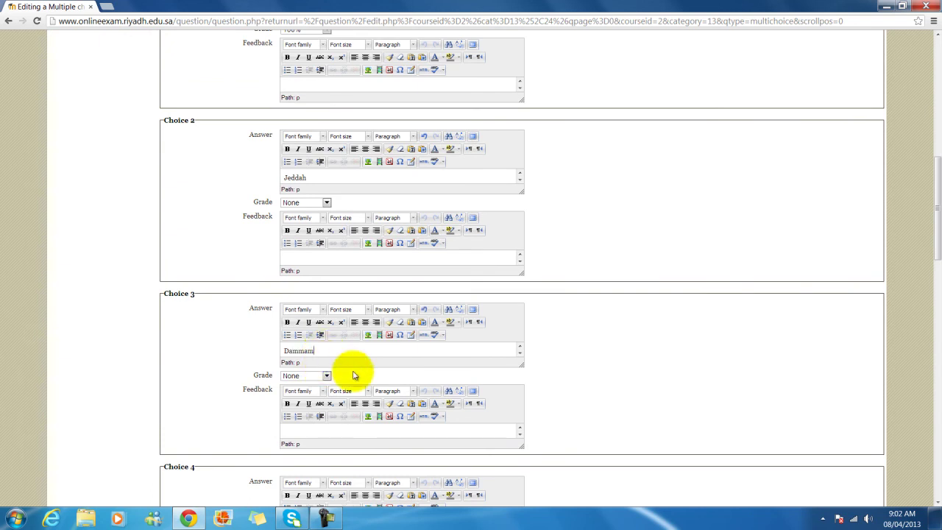
scroll(346, 368, "down", 2)
left_click(354, 376)
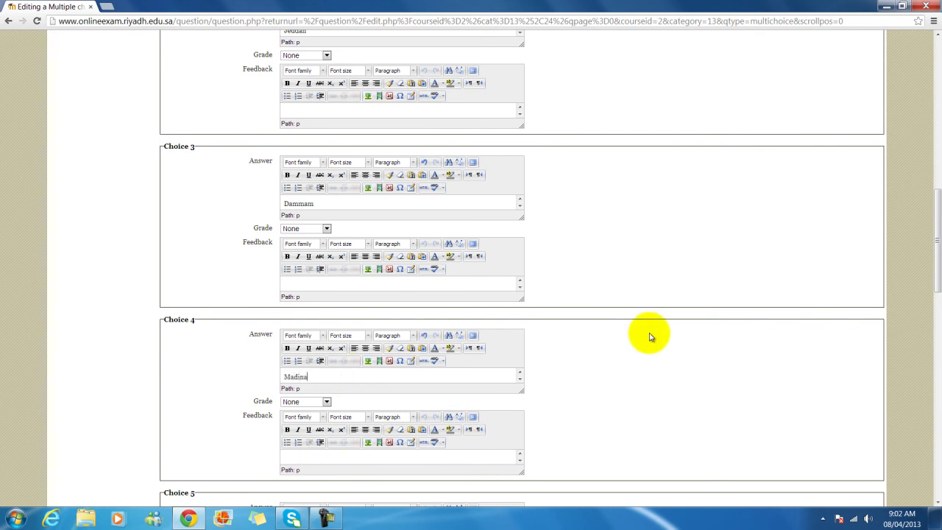
scroll(441, 383, "down", 1)
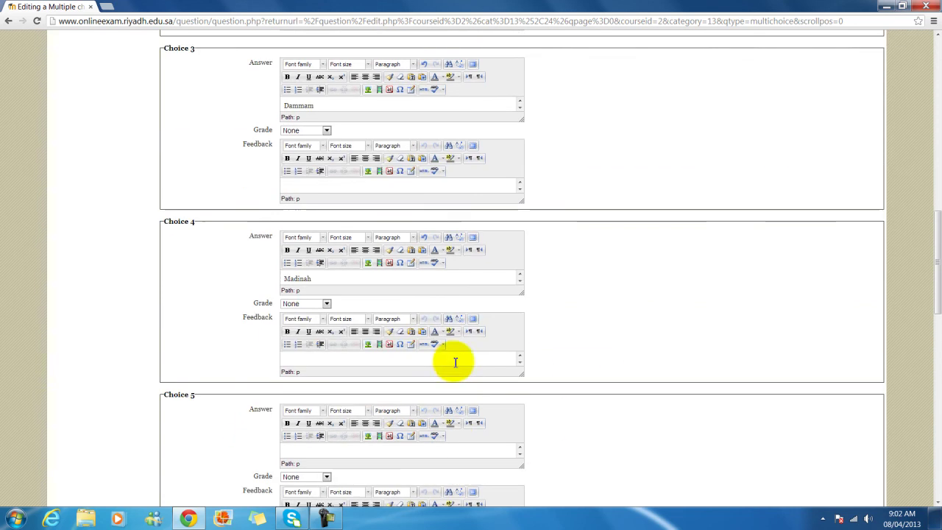
scroll(368, 419, "down", 2)
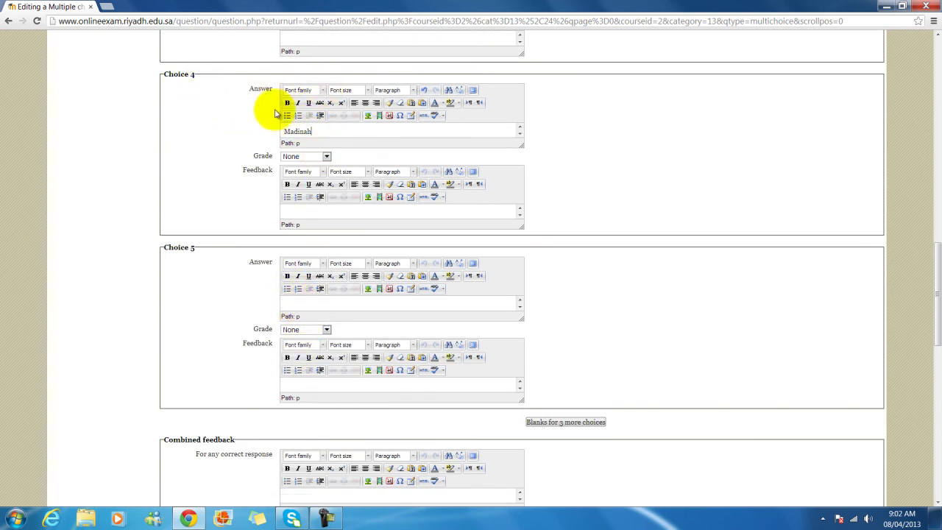
scroll(285, 318, "down", 5)
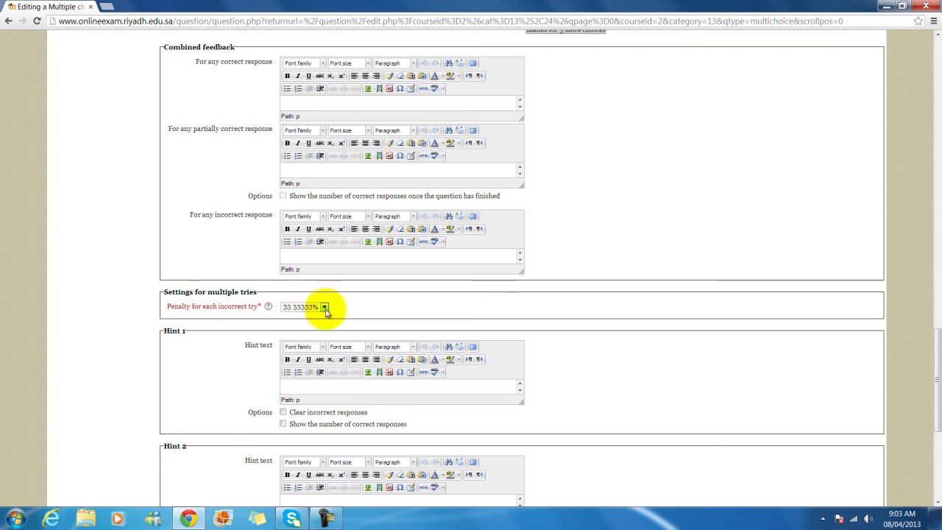
- Set the penalty for each incorrect try to 0% and save the multiple choice question
left_click(324, 307)
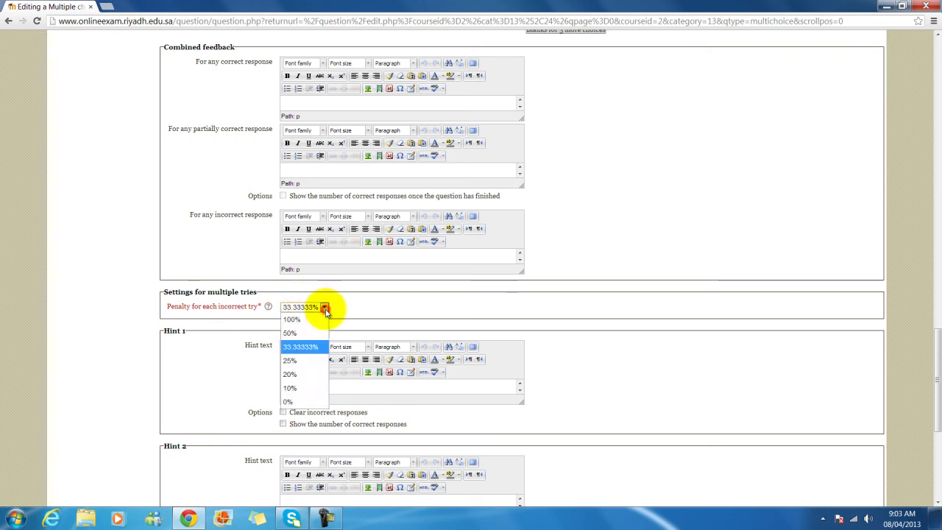
left_click(289, 402)
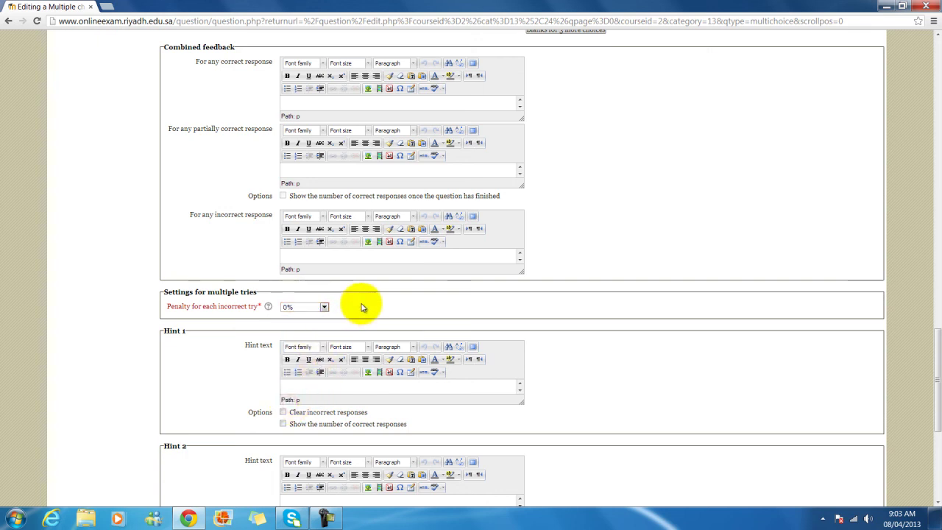
scroll(361, 307, "down", 1)
scroll(361, 307, "down", 2)
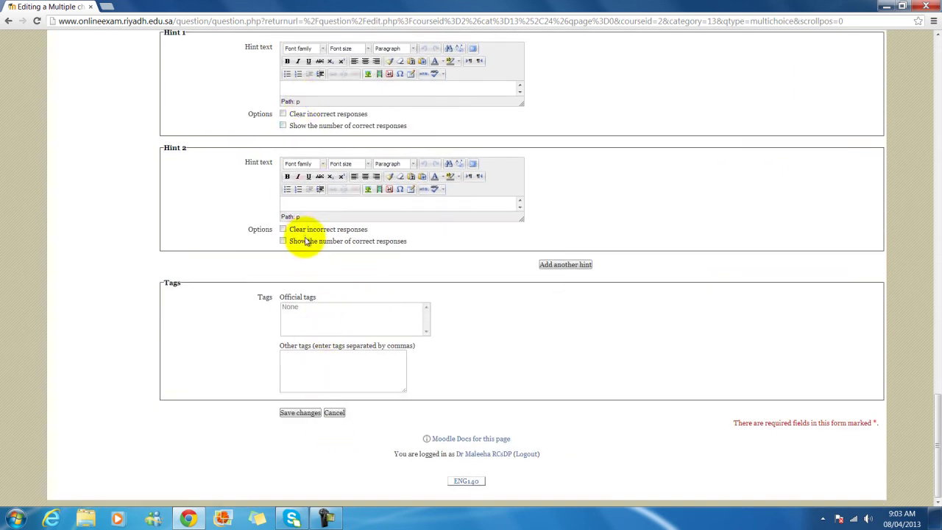
left_click(300, 413)
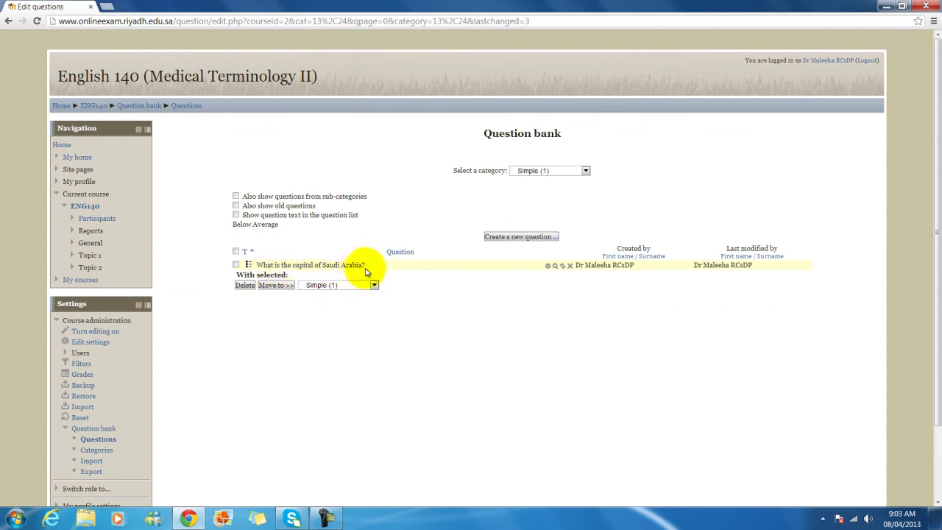
- Preview the Saudi Arabia capital question in an enlarged window, check its image and choices, select Riyadh and close the preview
left_click(555, 266)
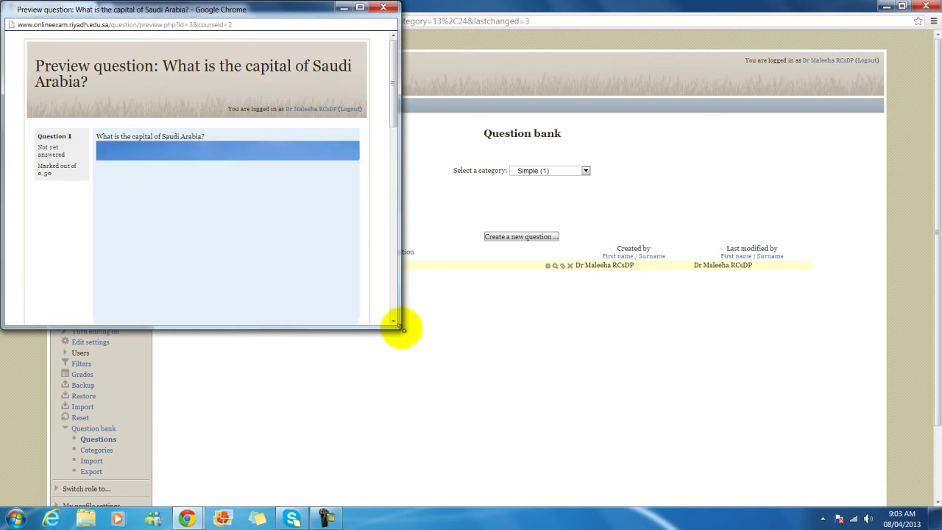
left_click_drag(402, 326, 911, 398)
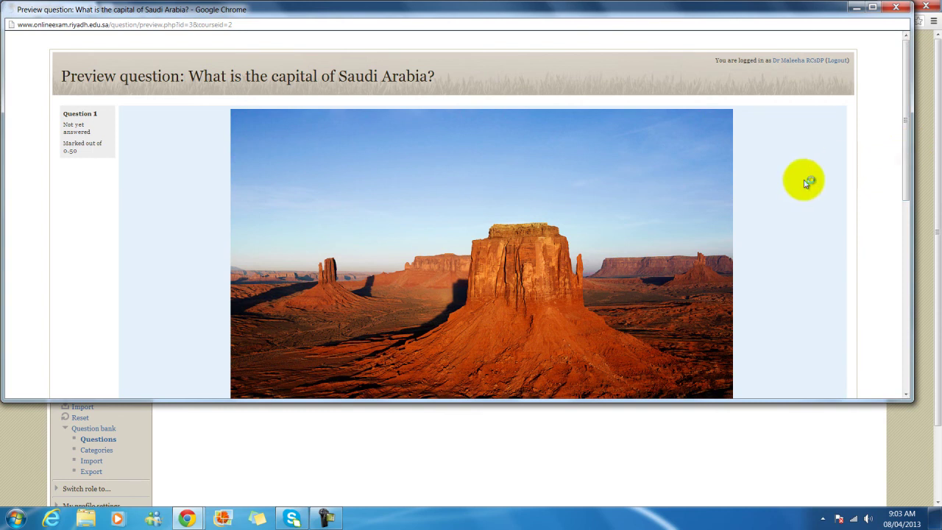
left_click_drag(910, 193, 901, 332)
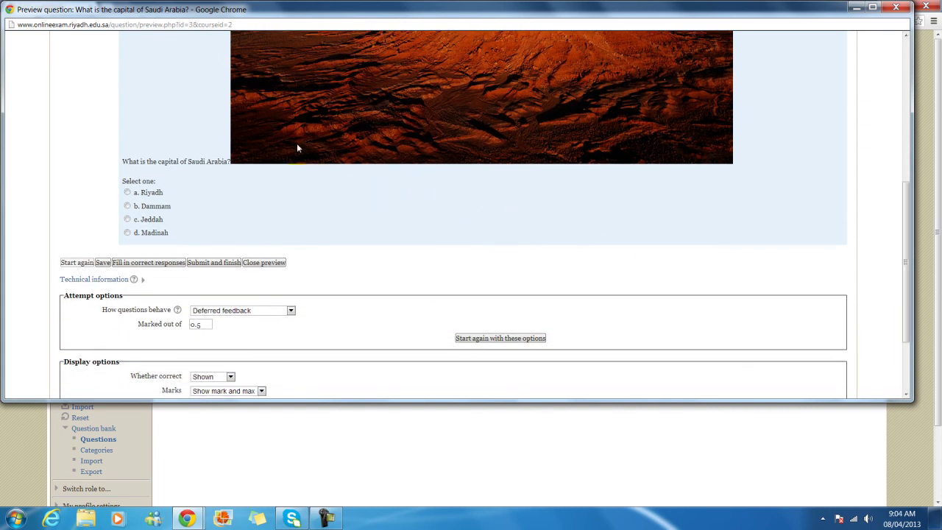
left_click(128, 193)
scroll(806, 175, "up", 4)
left_click(896, 7)
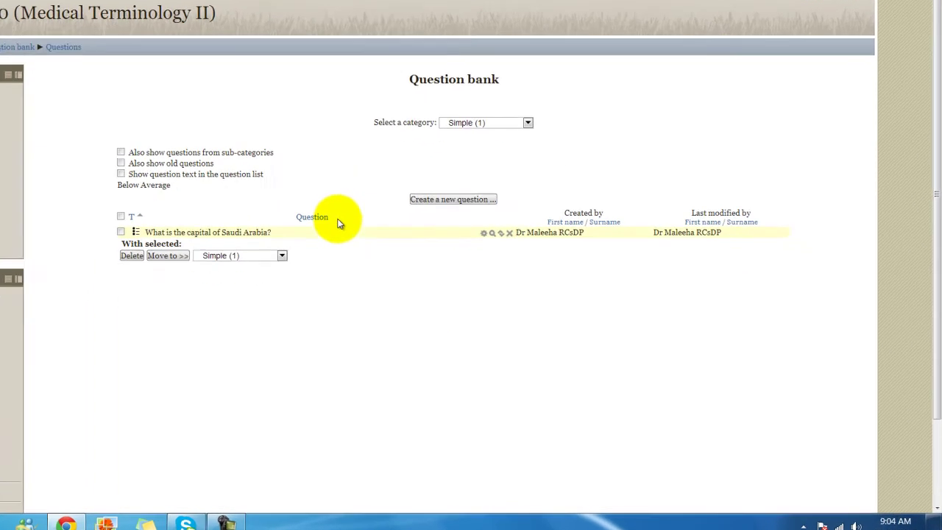
left_click(527, 123)
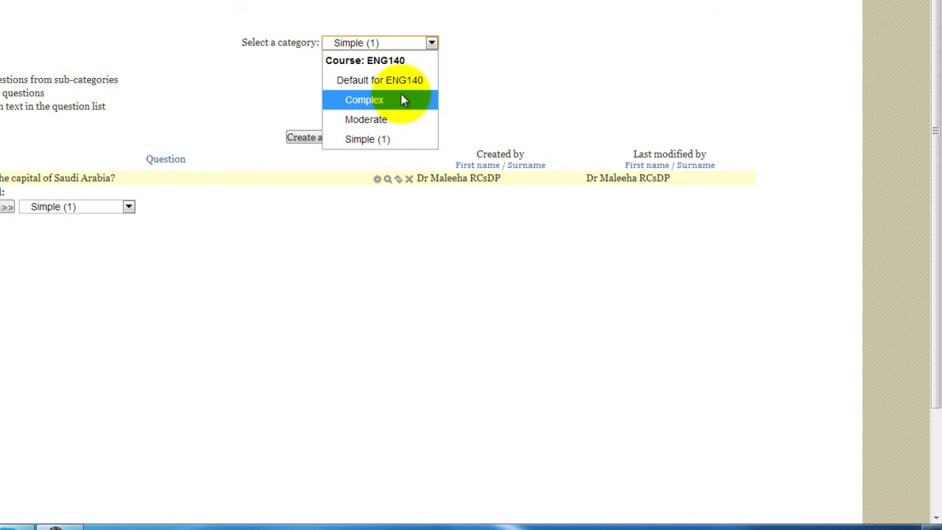
left_click(469, 85)
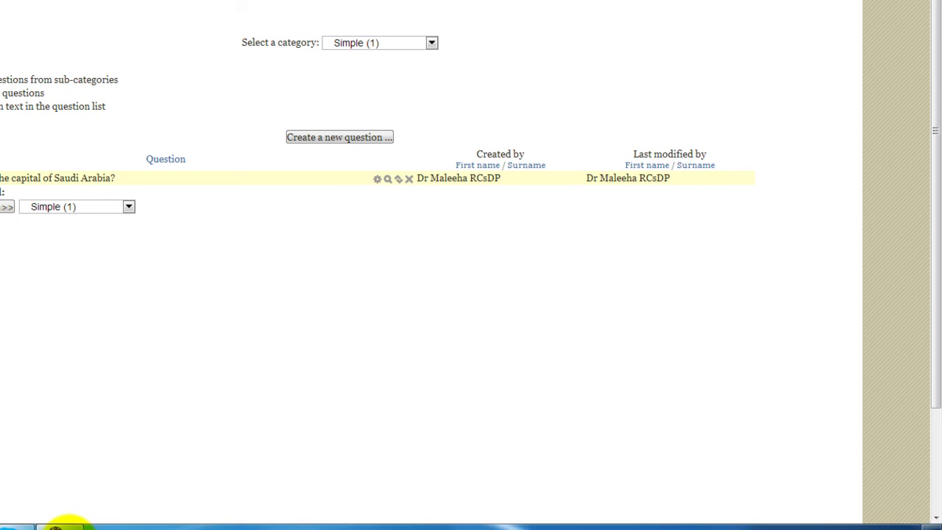
left_click(59, 527)
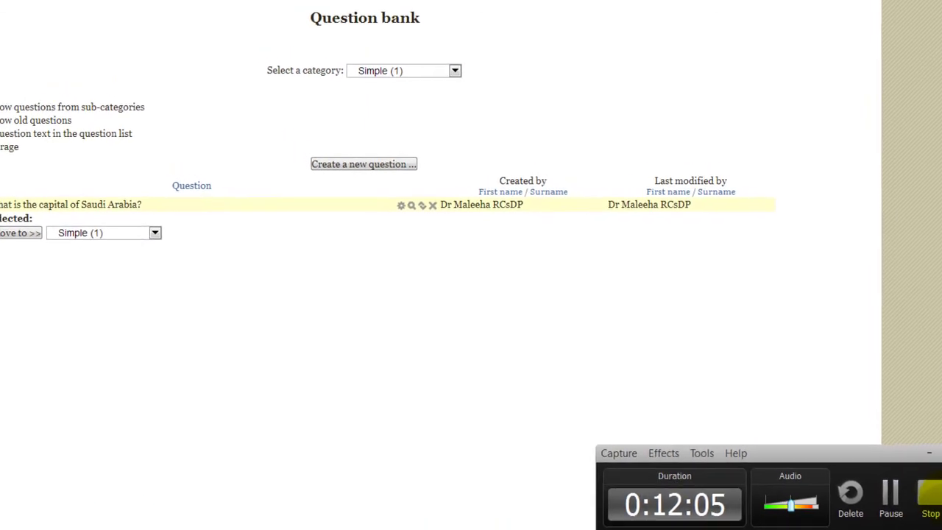